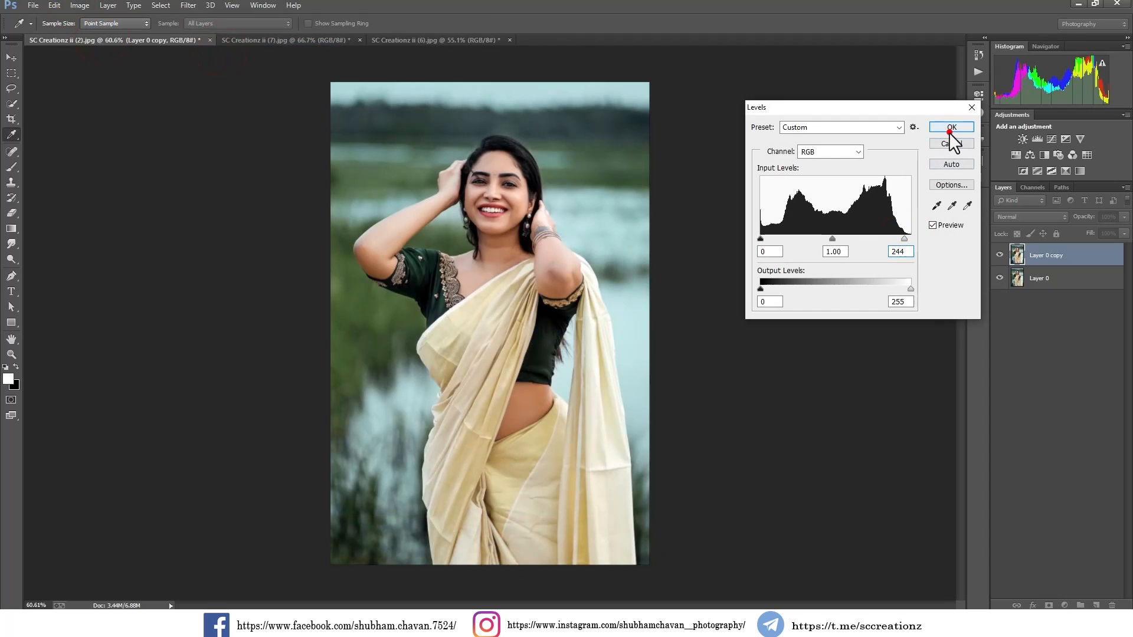
Add a Hue/Saturation adjustment with saturation +3 and lightness +2, and merge it down into the Layer 0 copy layer
{"action": "key", "text": "v"}
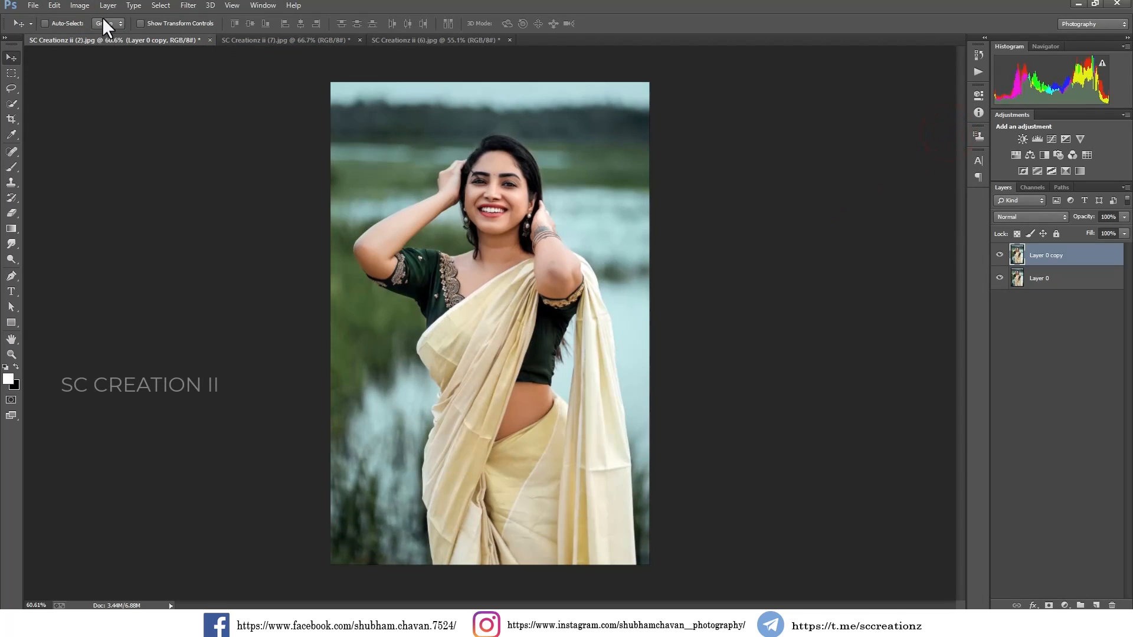
{"action": "left_click", "coordinate": [1066, 606]}
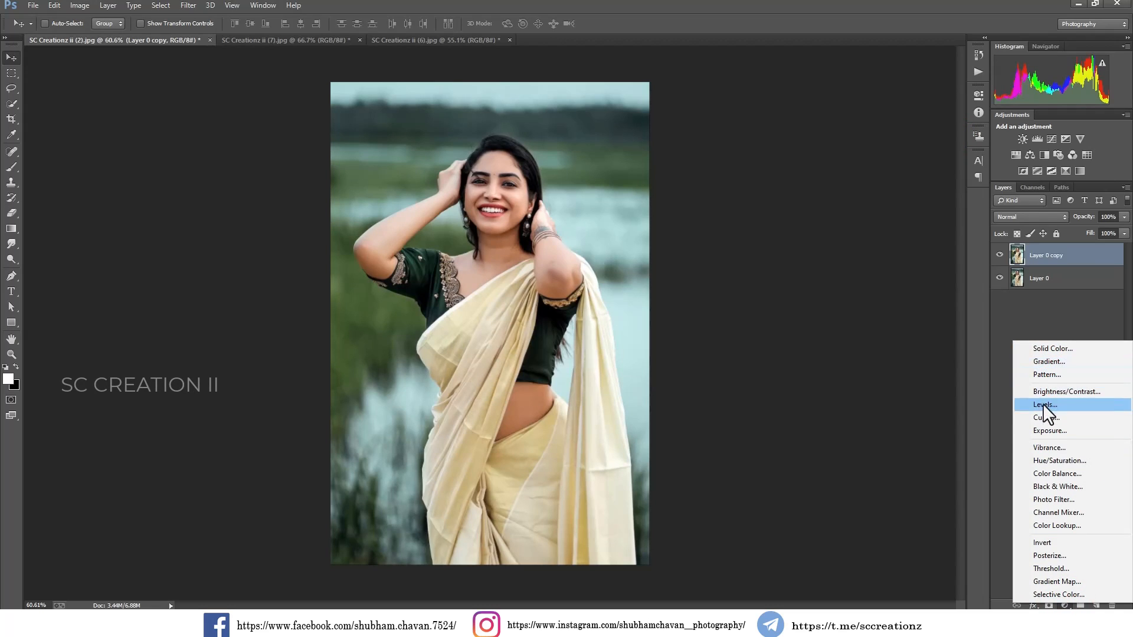
{"action": "left_click", "coordinate": [1052, 459]}
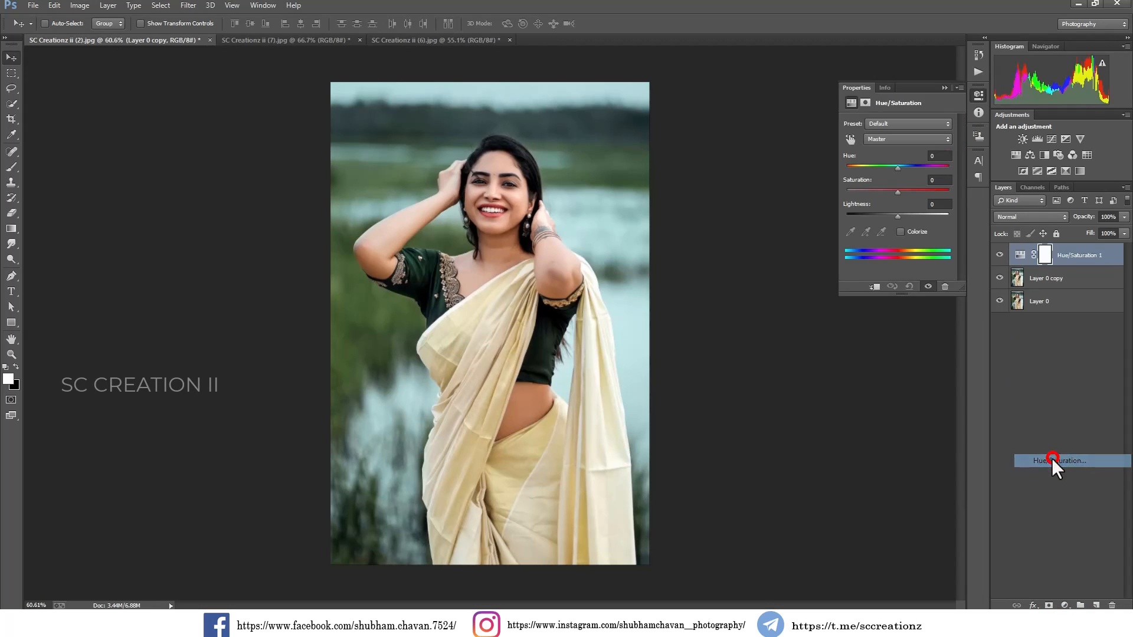
{"action": "left_click_drag", "start_coordinate": [898, 192], "coordinate": [883, 193]}
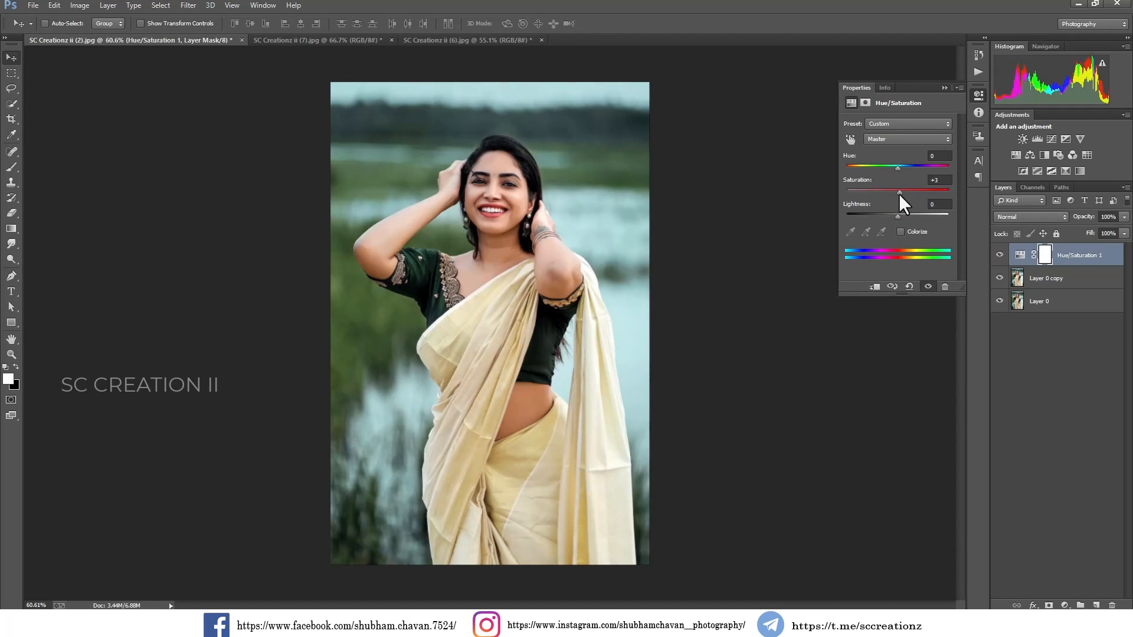
{"action": "left_click_drag", "start_coordinate": [895, 215], "coordinate": [898, 215]}
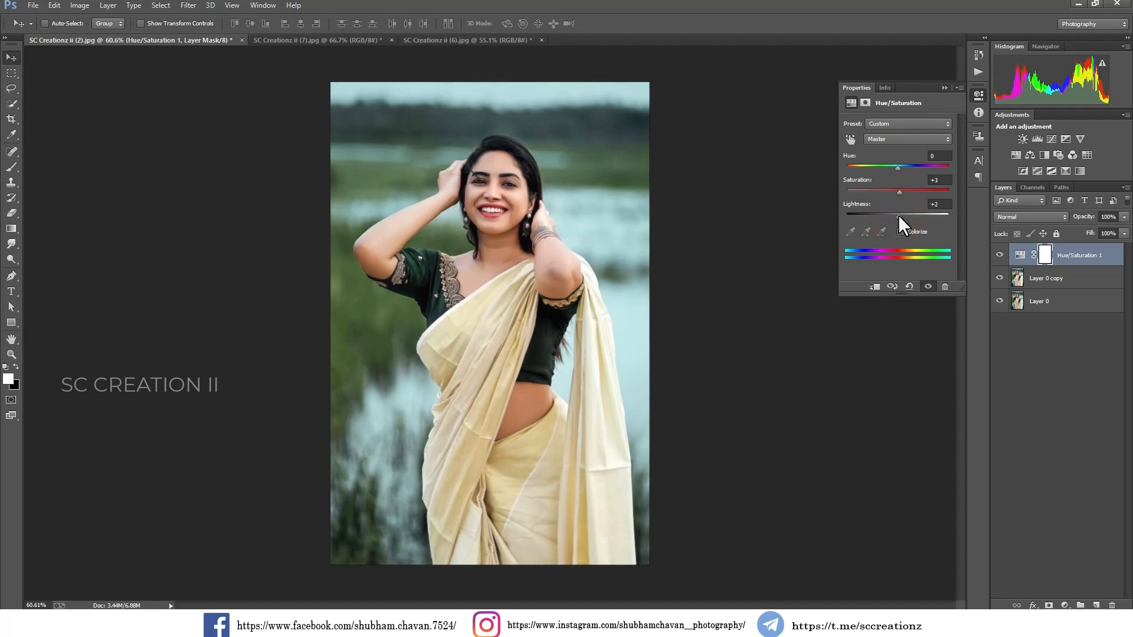
{"action": "left_click", "coordinate": [945, 88]}
{"action": "right_click", "coordinate": [1079, 265]}
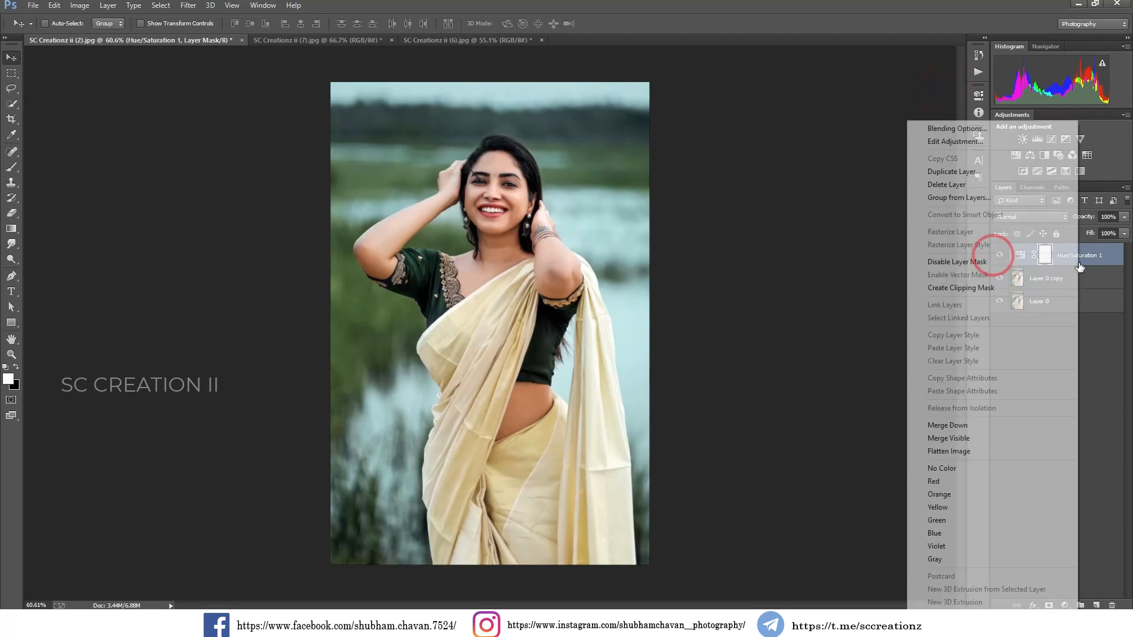
{"action": "left_click", "coordinate": [955, 425]}
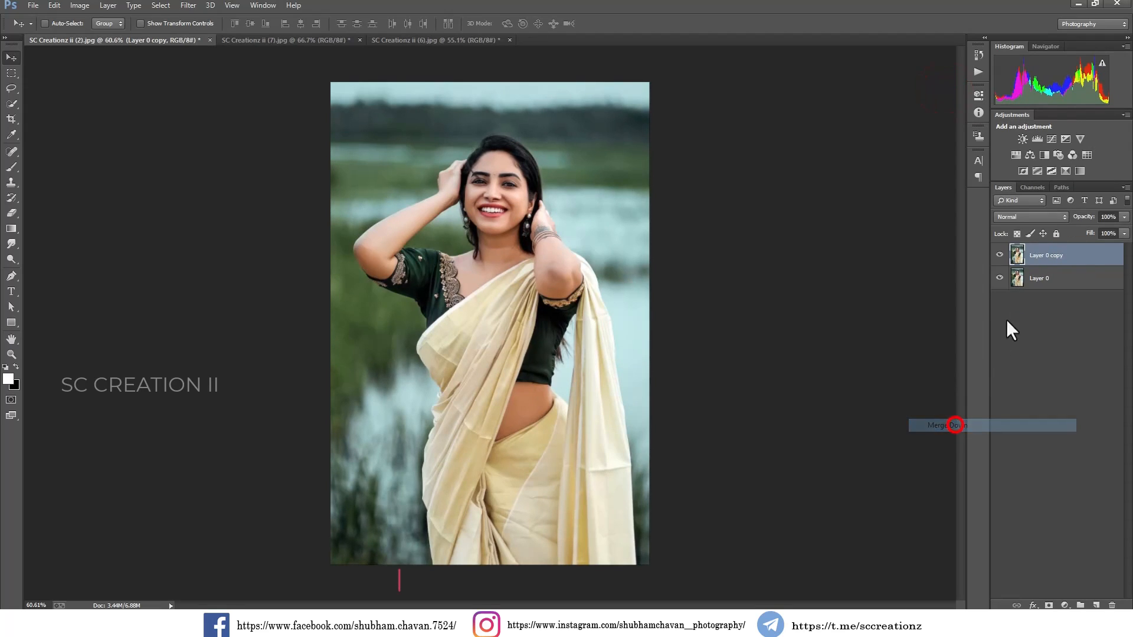
Duplicate the Layer 0 copy layer under the name "color grading"
{"action": "right_click", "coordinate": [1048, 257]}
{"action": "left_click", "coordinate": [911, 176]}
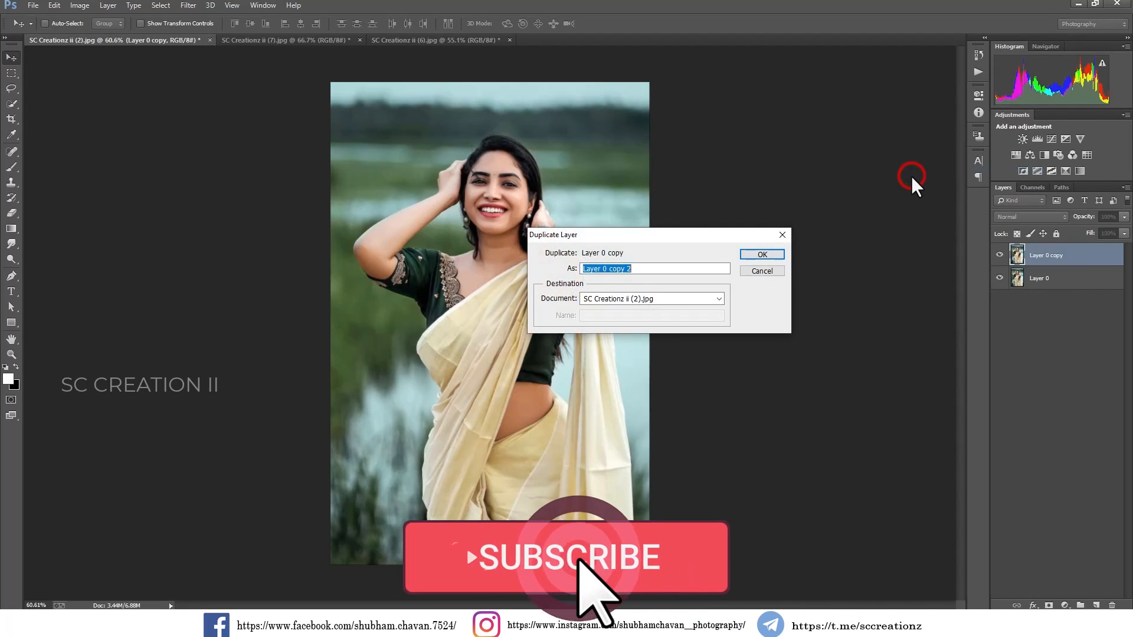
{"action": "type", "text": "color"}
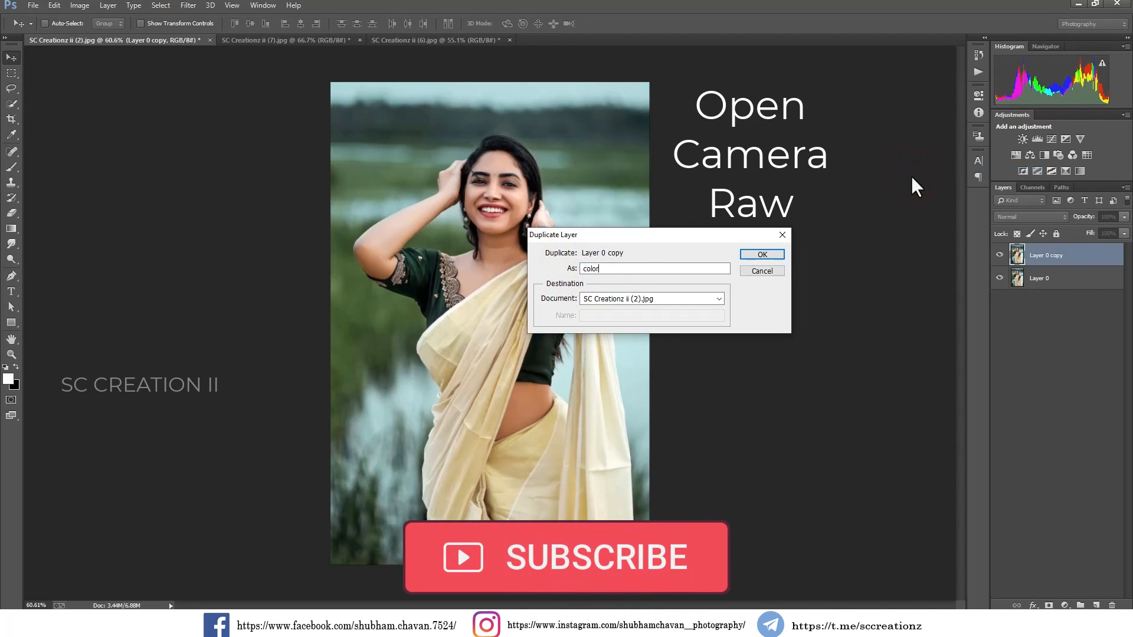
{"action": "type", "text": " grading"}
{"action": "key", "text": "Return"}
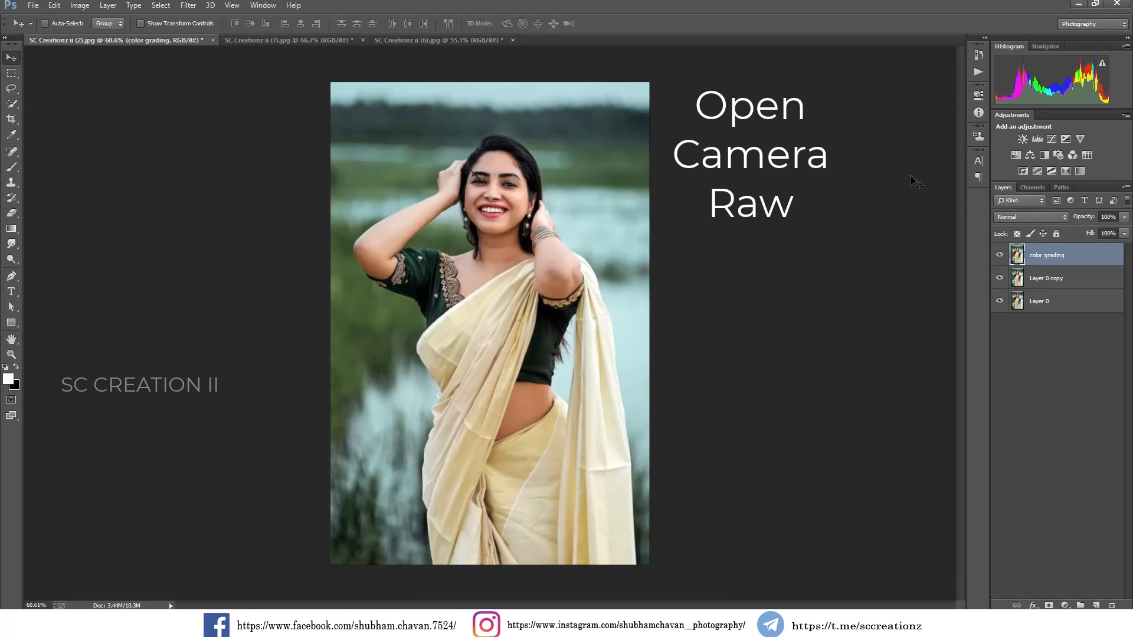
Open the Camera Raw filter on the color grading layer and set contrast +13, highlights +20, shadows +40, whites +8 and blacks -42
{"action": "left_click", "coordinate": [188, 5]}
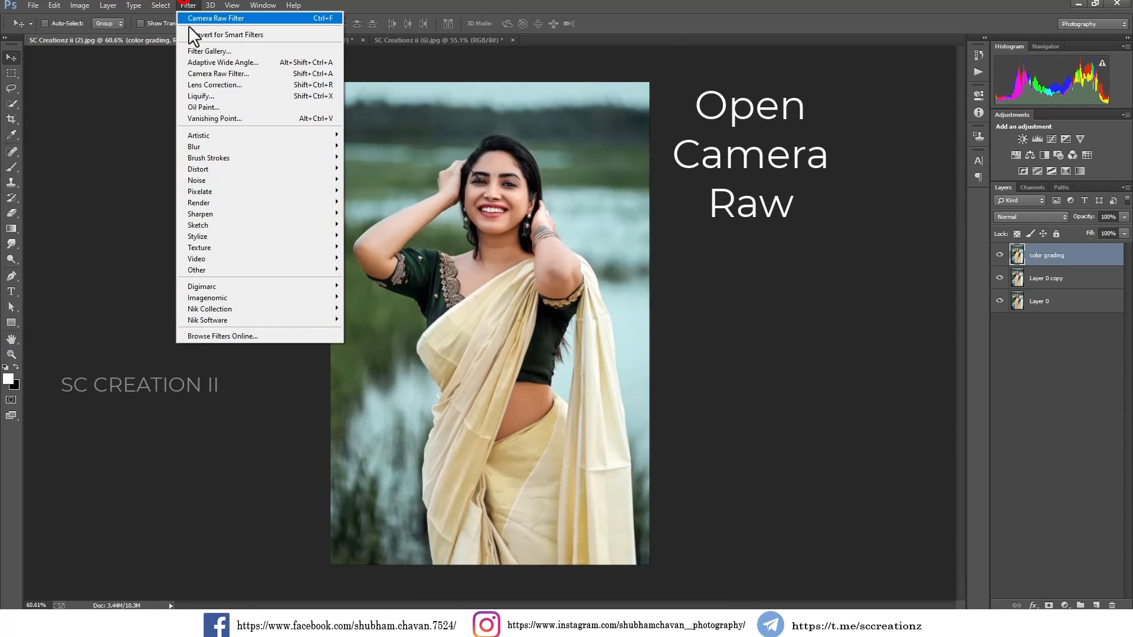
{"action": "left_click", "coordinate": [254, 73]}
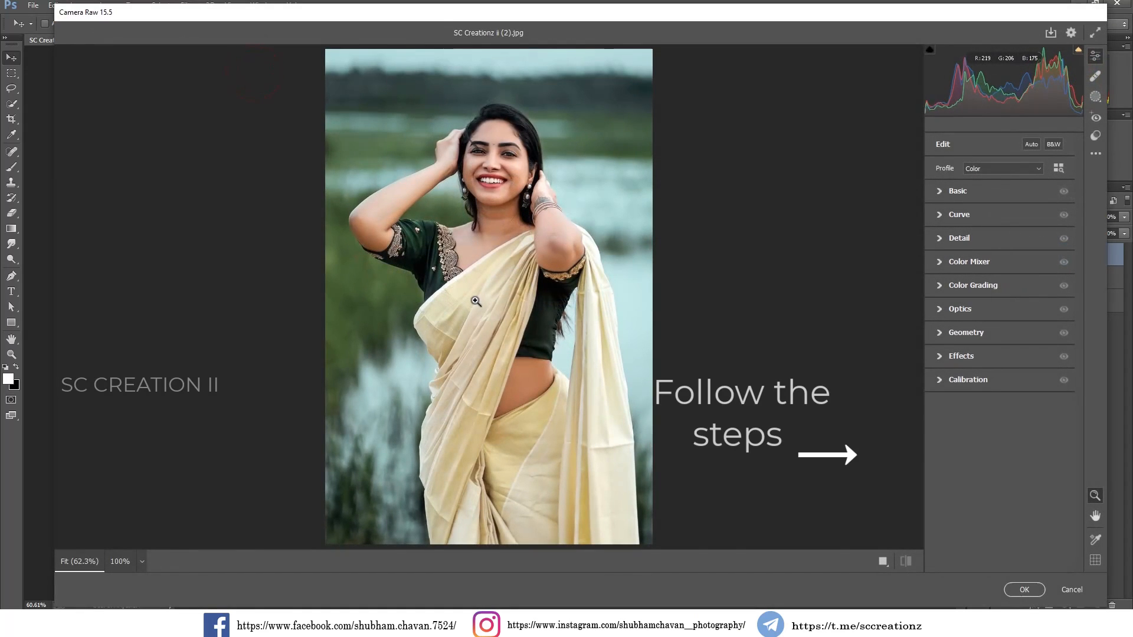
{"action": "left_click", "coordinate": [943, 198]}
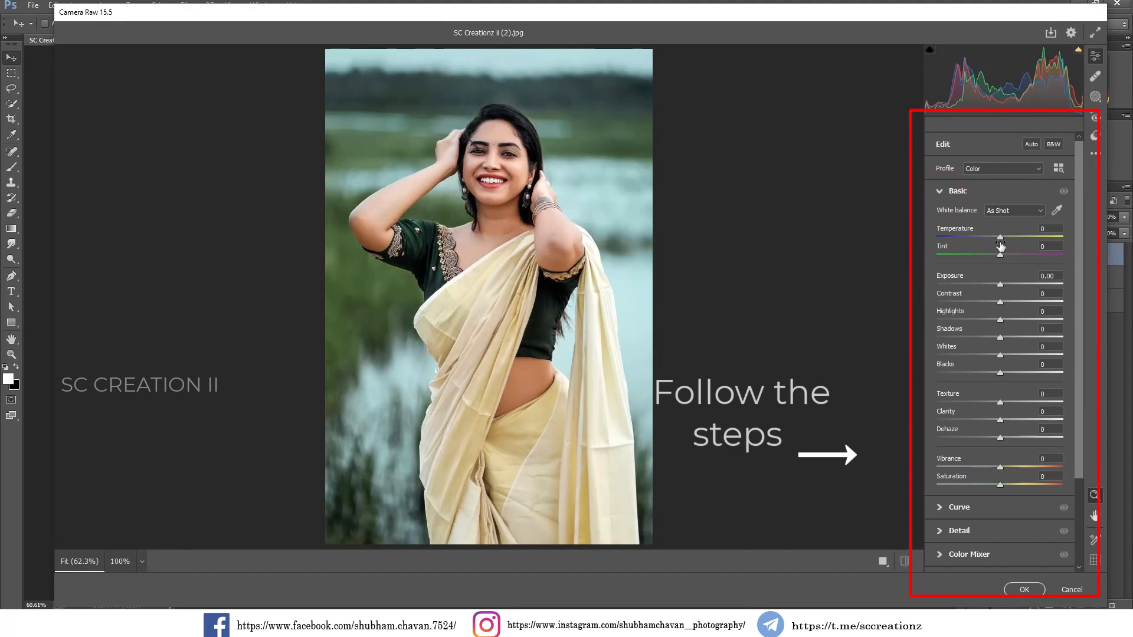
{"action": "left_click_drag", "start_coordinate": [1001, 302], "coordinate": [1009, 303]}
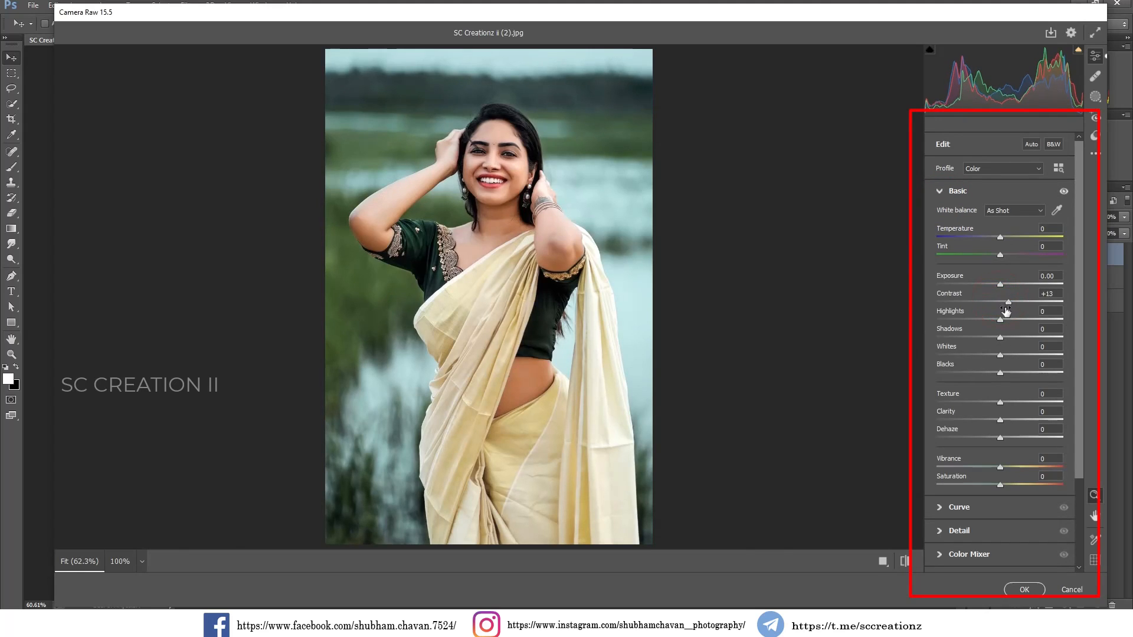
{"action": "left_click_drag", "start_coordinate": [1012, 317], "coordinate": [1015, 320]}
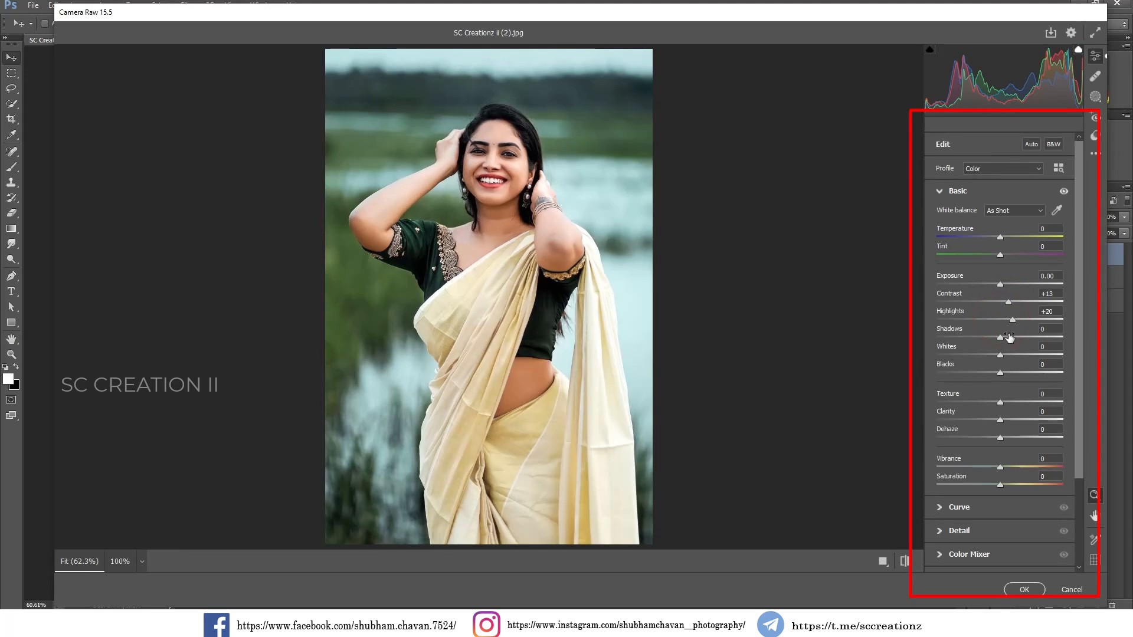
{"action": "left_click_drag", "start_coordinate": [1005, 337], "coordinate": [1025, 339]}
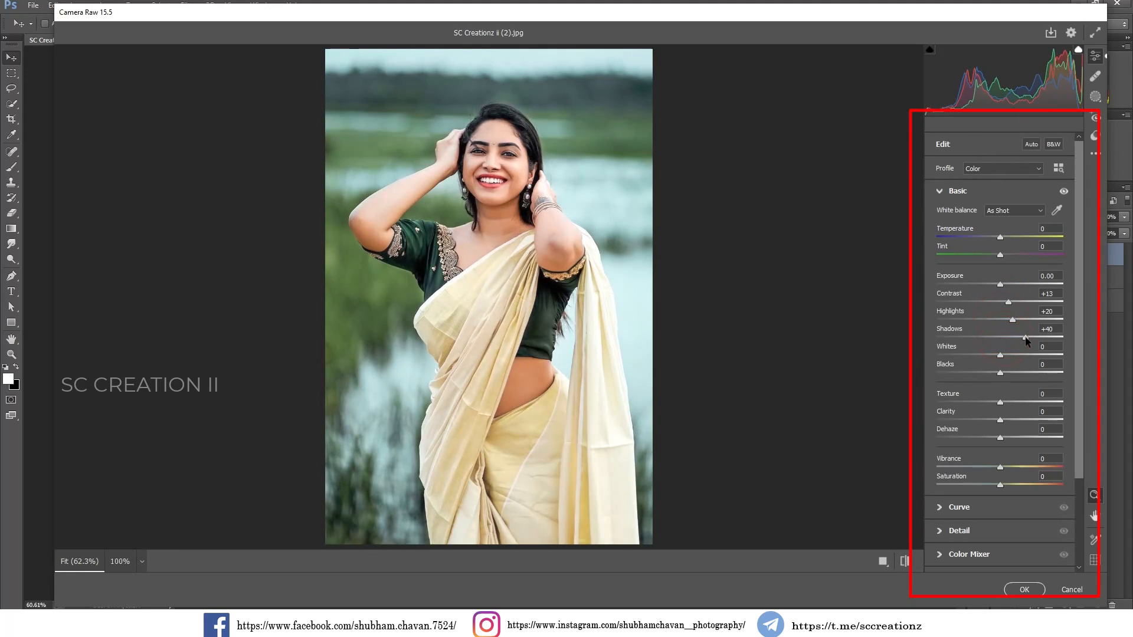
{"action": "left_click_drag", "start_coordinate": [991, 372], "coordinate": [976, 372]}
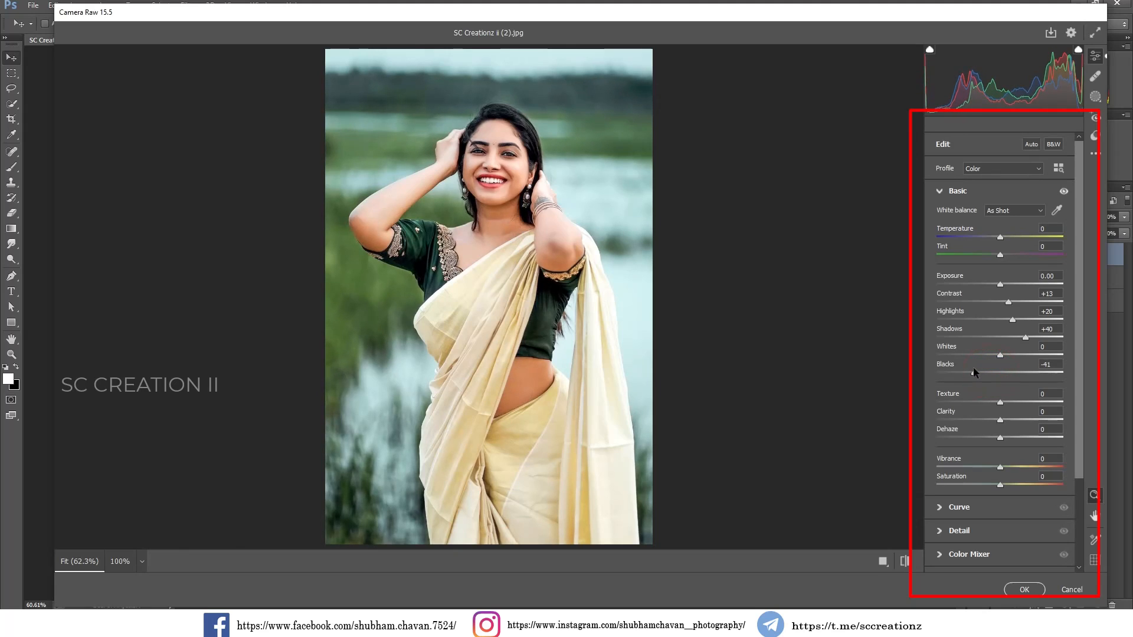
{"action": "mouse_move", "coordinate": [995, 354]}
{"action": "left_mouse_down"}
{"action": "mouse_move", "coordinate": [1049, 358]}
{"action": "mouse_move", "coordinate": [1002, 360]}
{"action": "left_mouse_up"}
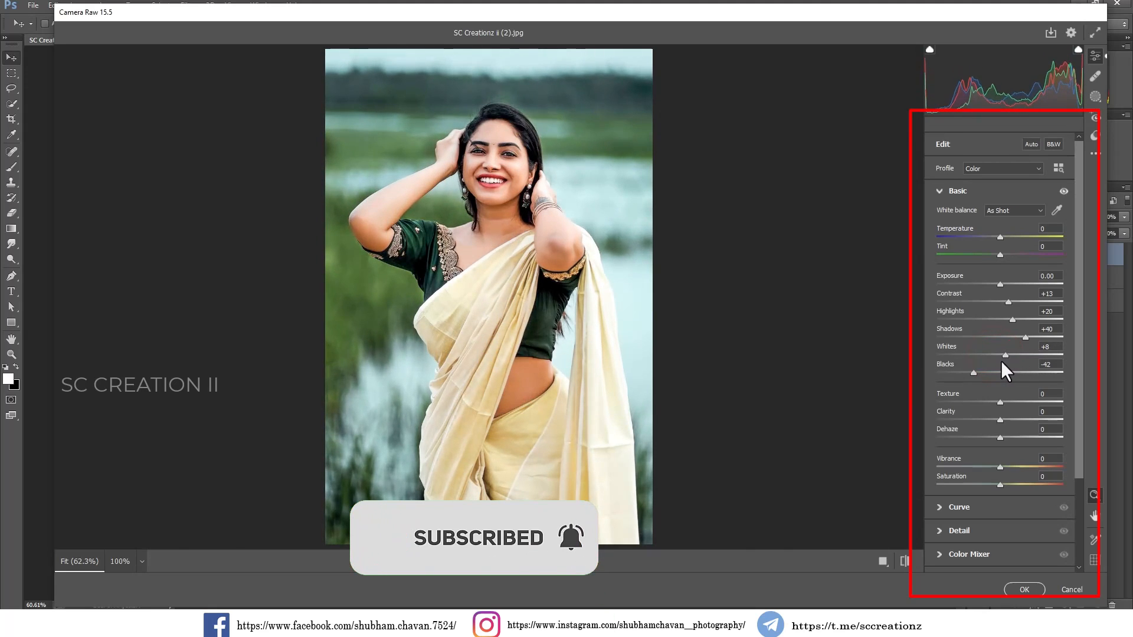
Set the Basic adjustments for vibrance to +15, clarity to -12 and texture to +7
{"action": "left_click_drag", "start_coordinate": [1001, 467], "coordinate": [1016, 468]}
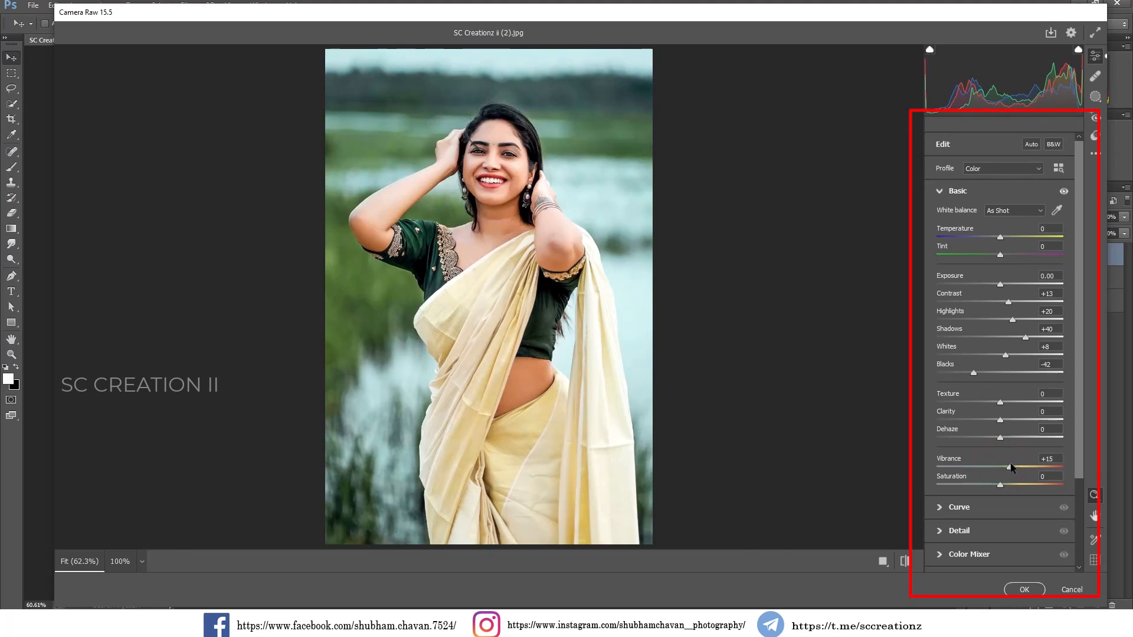
{"action": "left_click", "coordinate": [1002, 419]}
{"action": "mouse_move", "coordinate": [1001, 428]}
{"action": "left_mouse_down"}
{"action": "mouse_move", "coordinate": [981, 425]}
{"action": "mouse_move", "coordinate": [1010, 431]}
{"action": "left_mouse_up"}
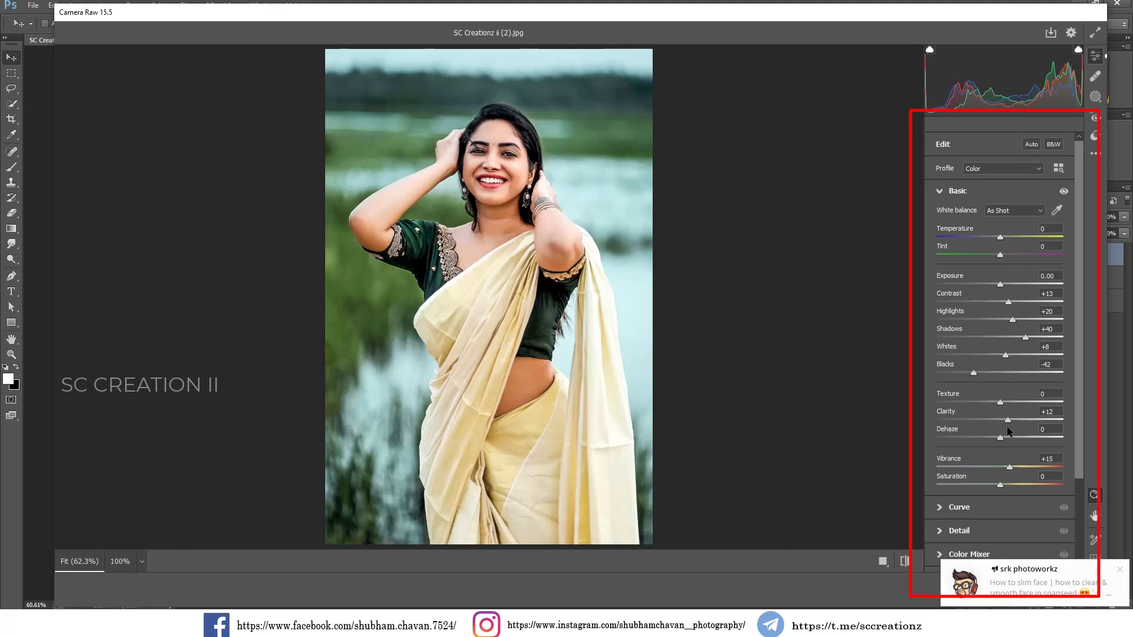
{"action": "mouse_move", "coordinate": [1006, 428]}
{"action": "left_mouse_down"}
{"action": "mouse_move", "coordinate": [973, 427]}
{"action": "mouse_move", "coordinate": [994, 436]}
{"action": "left_mouse_up"}
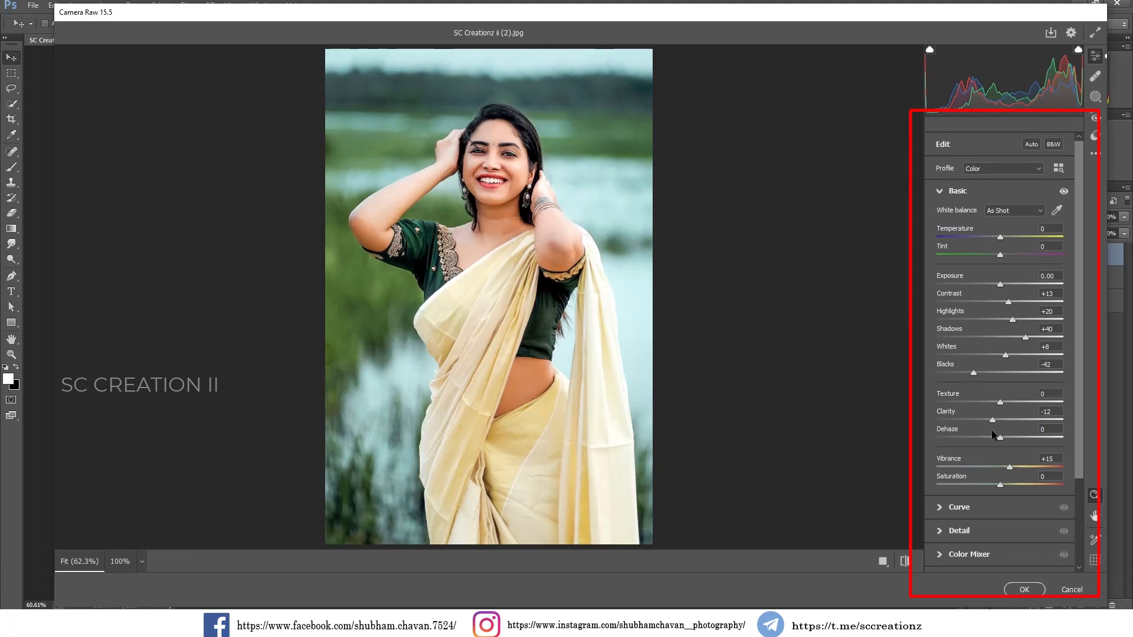
{"action": "mouse_move", "coordinate": [1000, 404]}
{"action": "left_mouse_down"}
{"action": "mouse_move", "coordinate": [1015, 403]}
{"action": "mouse_move", "coordinate": [1006, 405]}
{"action": "left_mouse_up"}
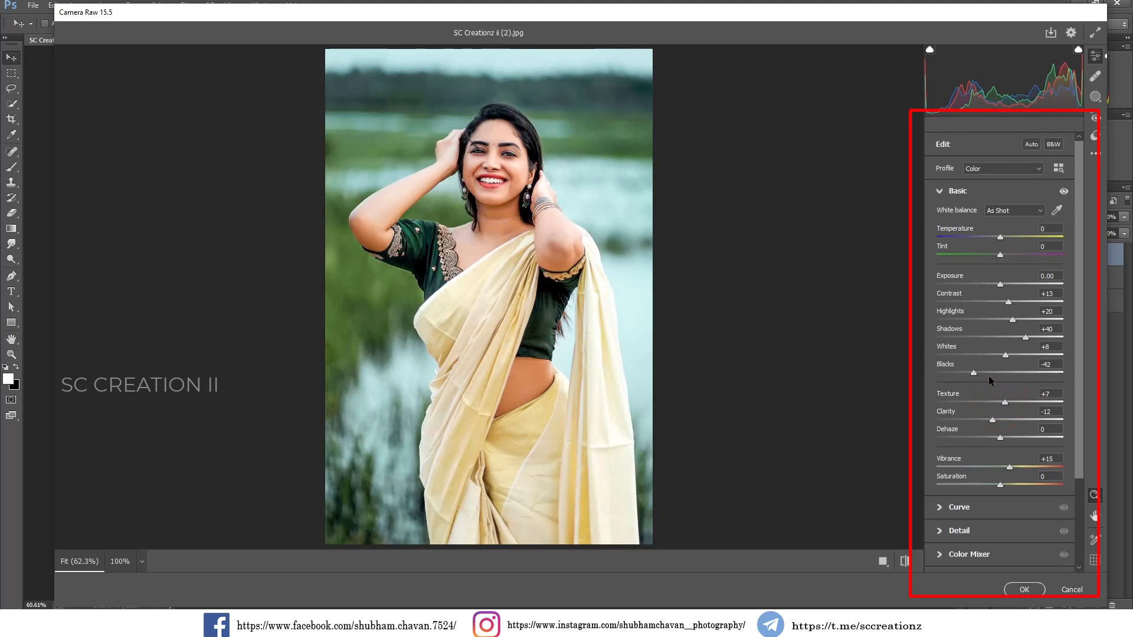
{"action": "left_click_drag", "start_coordinate": [1000, 238], "coordinate": [1001, 256]}
{"action": "left_click", "coordinate": [958, 191]}
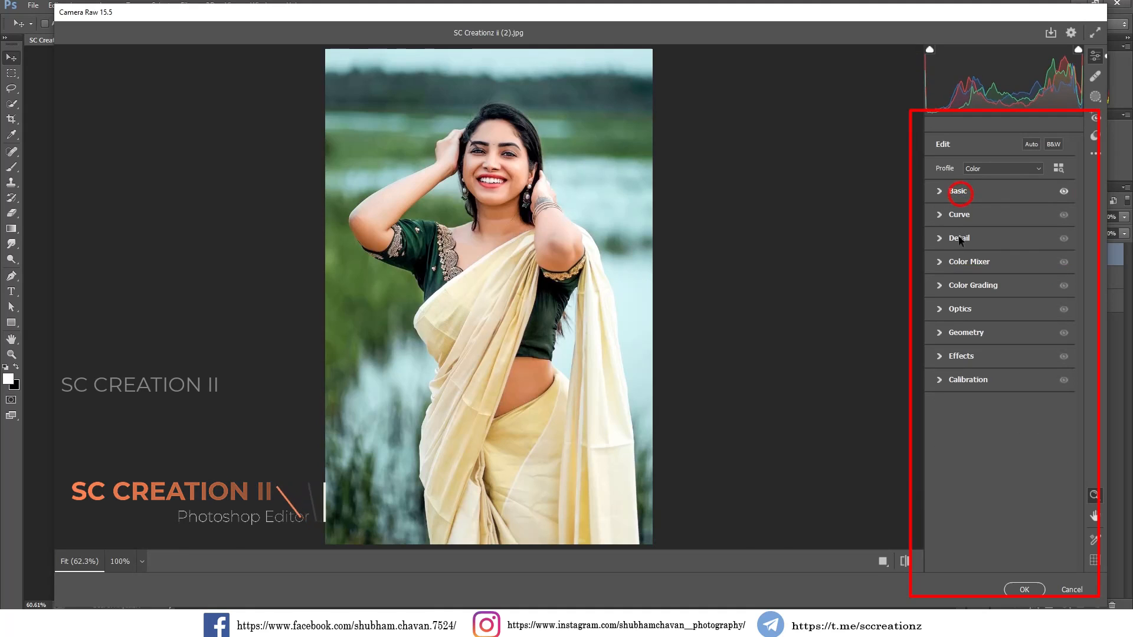
Adjust the parametric tone curve to lights +7, darks -7 and shadows +5
{"action": "left_click", "coordinate": [959, 216]}
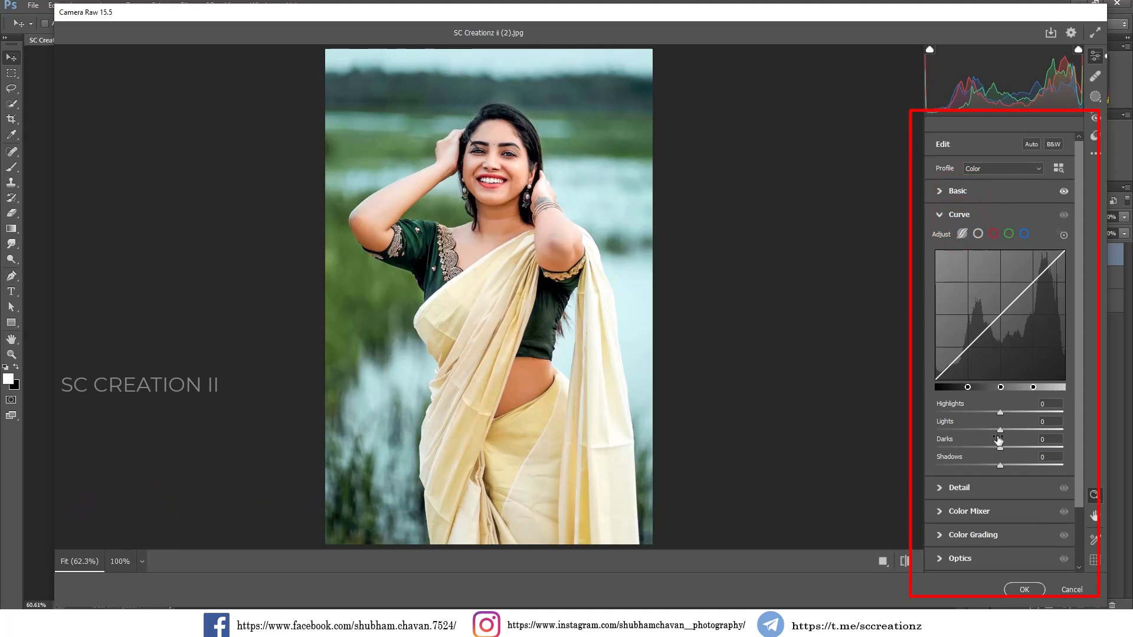
{"action": "left_click_drag", "start_coordinate": [999, 430], "coordinate": [1001, 468]}
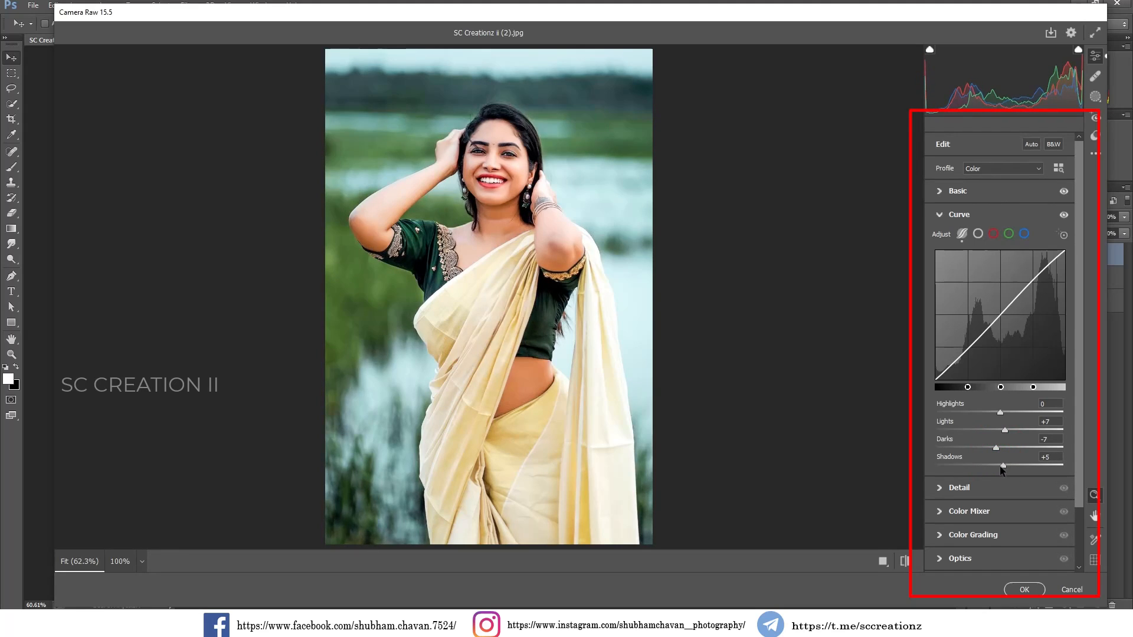
{"action": "left_click", "coordinate": [948, 214]}
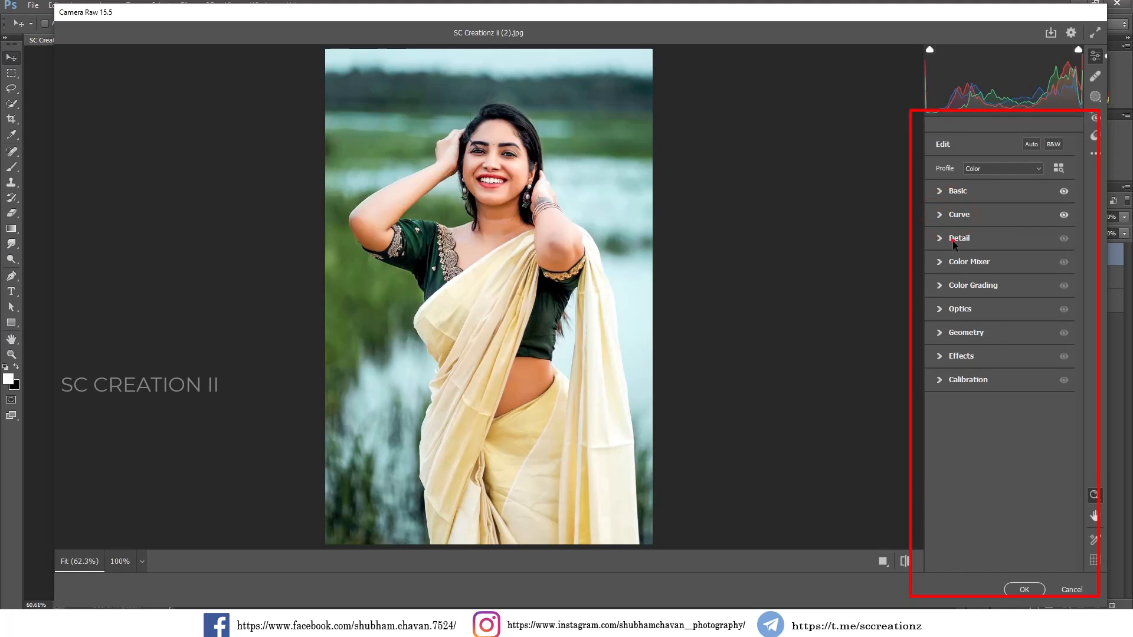
Set the Detail adjustments to sharpening 22, noise reduction 12 and color noise reduction 10
{"action": "left_click", "coordinate": [953, 239]}
{"action": "left_click", "coordinate": [955, 267]}
{"action": "left_click", "coordinate": [950, 289]}
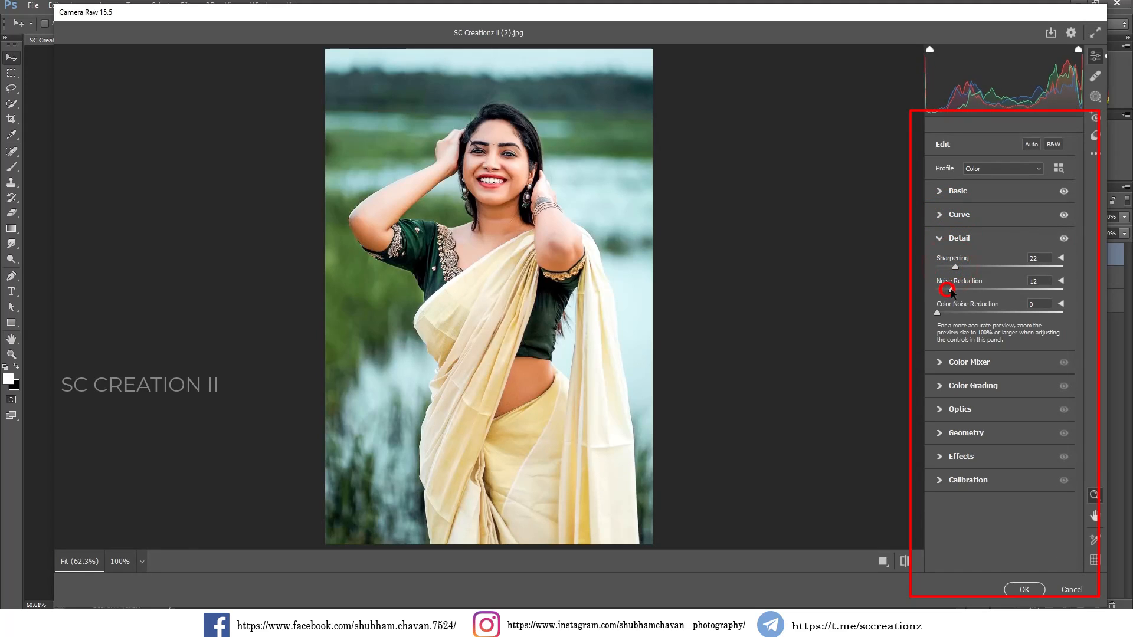
{"action": "left_click_drag", "start_coordinate": [949, 315], "coordinate": [951, 314]}
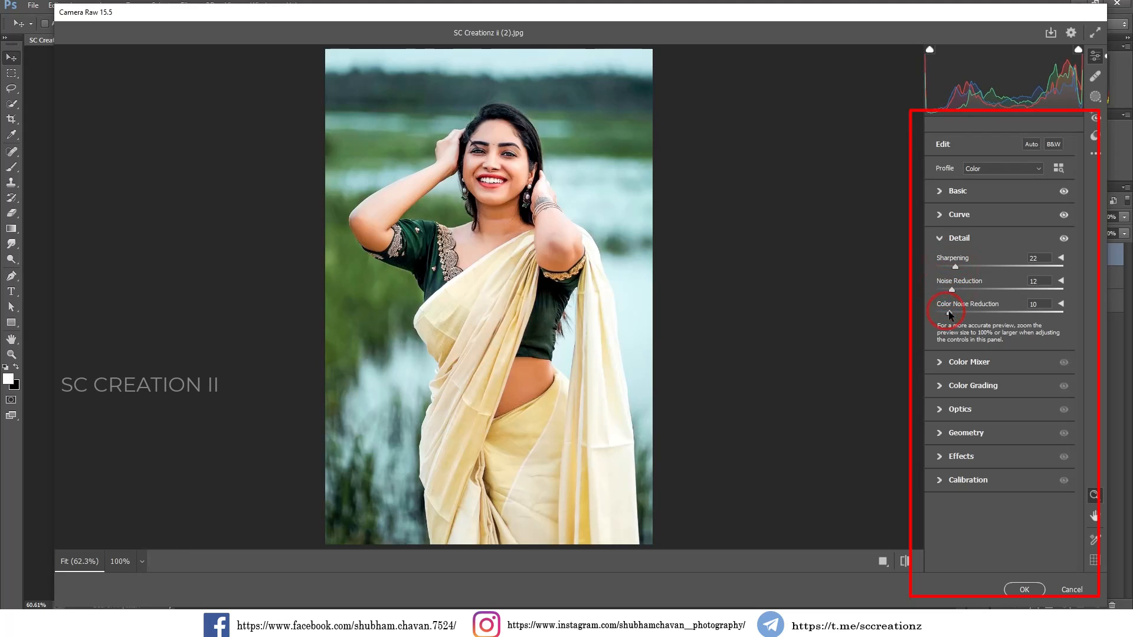
{"action": "left_click", "coordinate": [951, 239]}
Shift the Color Mixer hues, setting greens to about -21 and aquas to -75
{"action": "left_click", "coordinate": [949, 261]}
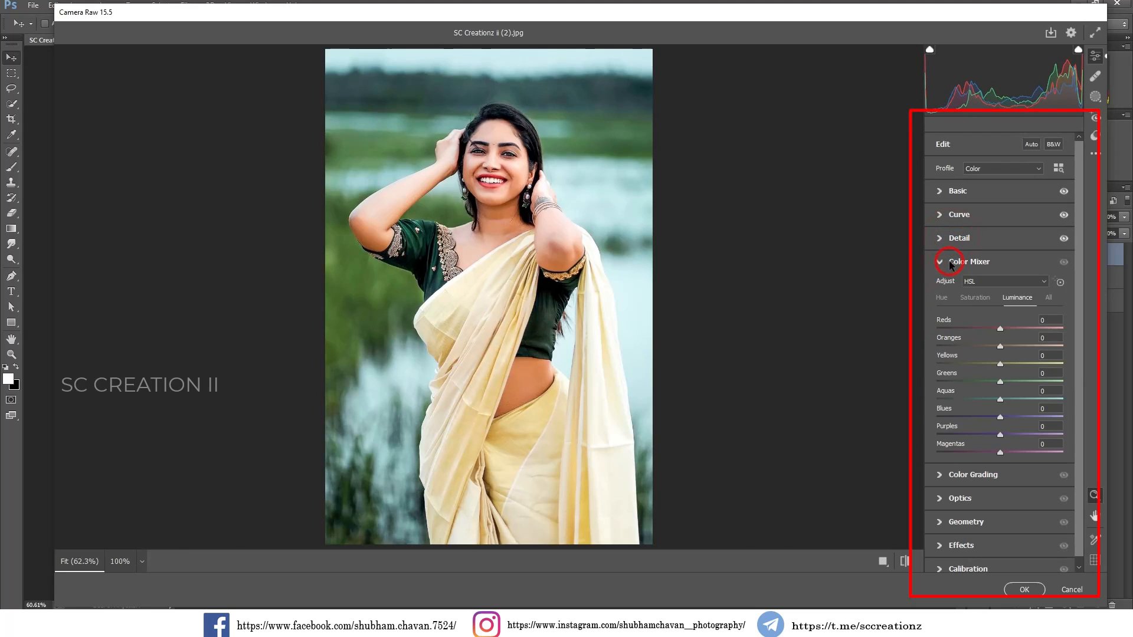
{"action": "left_click", "coordinate": [946, 301]}
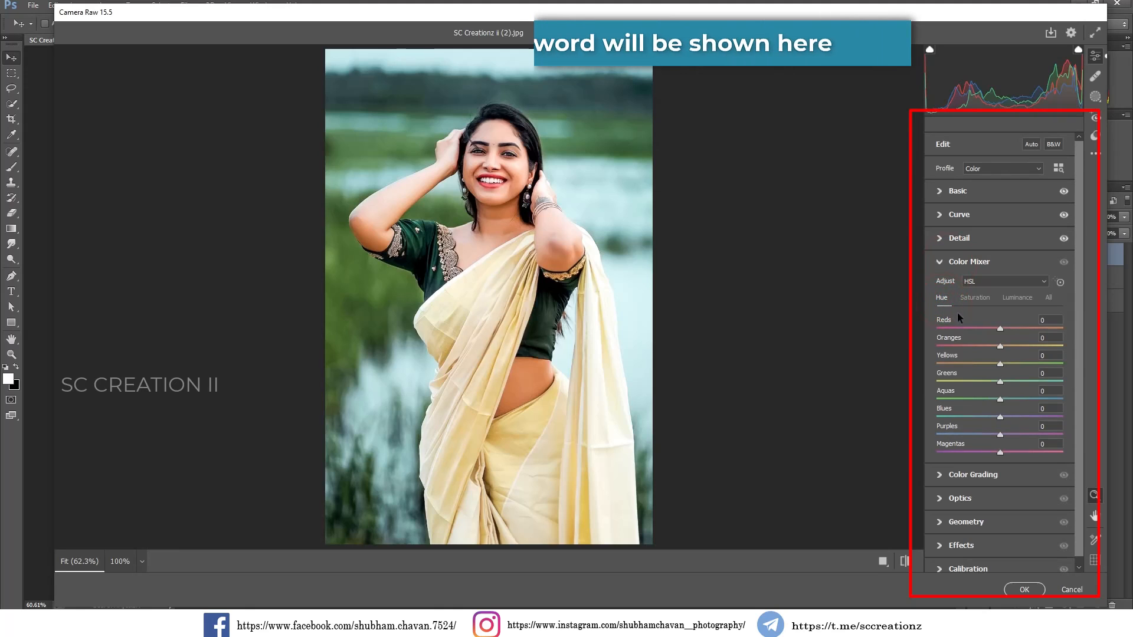
{"action": "mouse_move", "coordinate": [984, 400]}
{"action": "left_mouse_down"}
{"action": "mouse_move", "coordinate": [949, 402]}
{"action": "mouse_move", "coordinate": [980, 381]}
{"action": "mouse_move", "coordinate": [969, 385]}
{"action": "mouse_move", "coordinate": [989, 387]}
{"action": "left_mouse_up"}
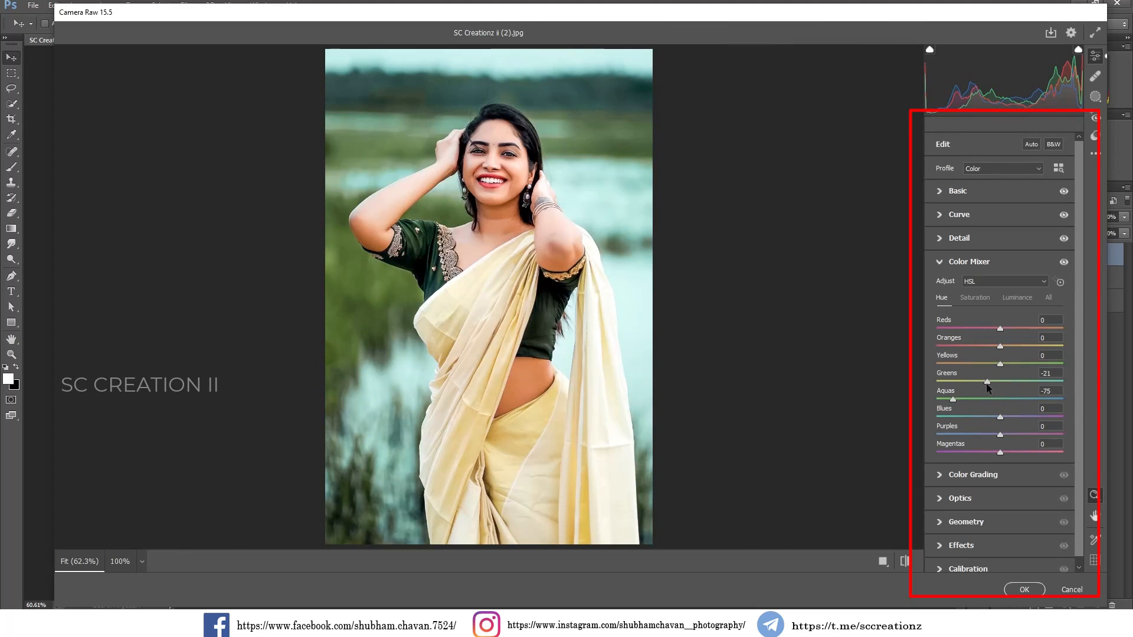
{"action": "left_click_drag", "start_coordinate": [991, 388], "coordinate": [994, 388]}
{"action": "left_click_drag", "start_coordinate": [991, 381], "coordinate": [986, 380]}
Set the Color Mixer saturation to yellows +22, greens +63, aquas -13 and blues -26
{"action": "left_click", "coordinate": [978, 297]}
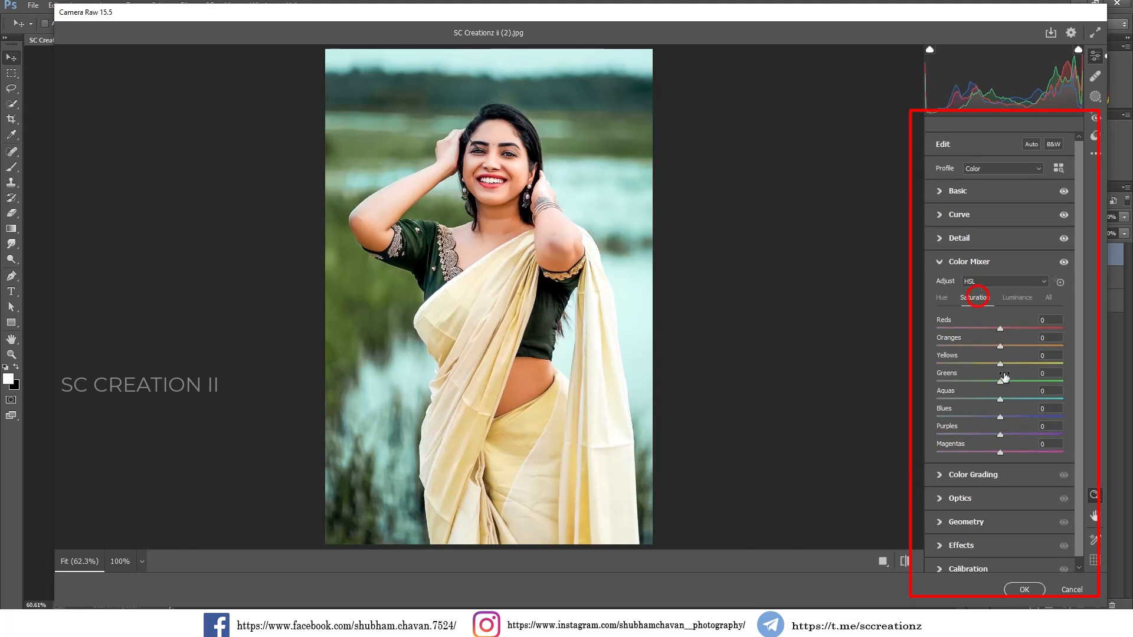
{"action": "left_click_drag", "start_coordinate": [1007, 364], "coordinate": [1042, 387]}
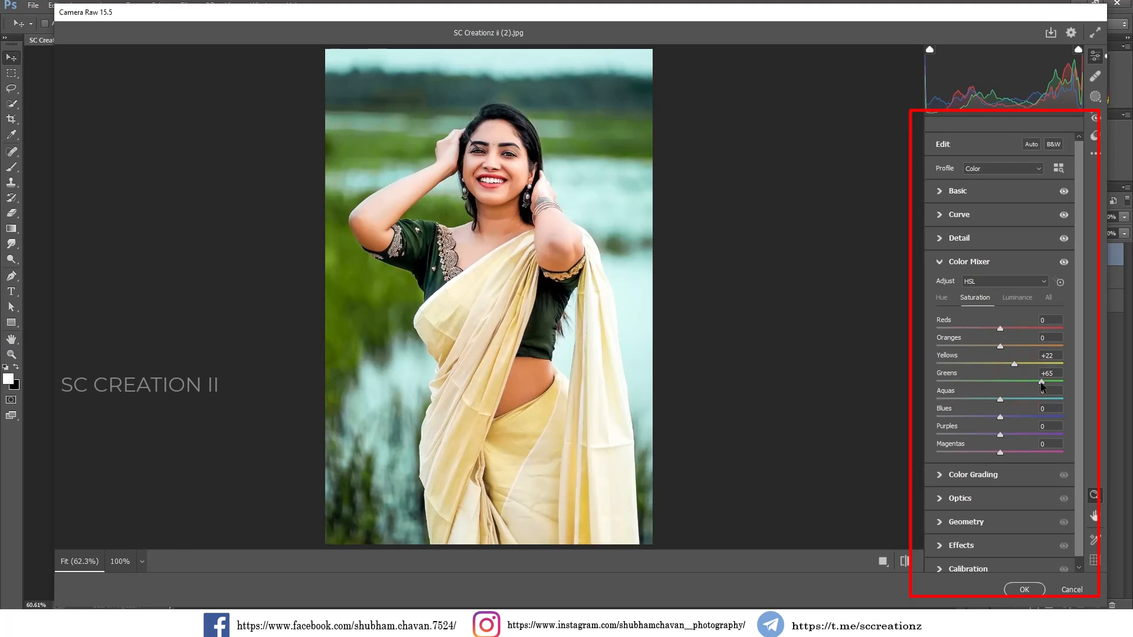
{"action": "left_click_drag", "start_coordinate": [1042, 386], "coordinate": [1039, 383]}
{"action": "mouse_move", "coordinate": [986, 416]}
{"action": "left_mouse_down"}
{"action": "mouse_move", "coordinate": [1055, 424]}
{"action": "mouse_move", "coordinate": [990, 424]}
{"action": "left_mouse_up"}
{"action": "left_click", "coordinate": [992, 401]}
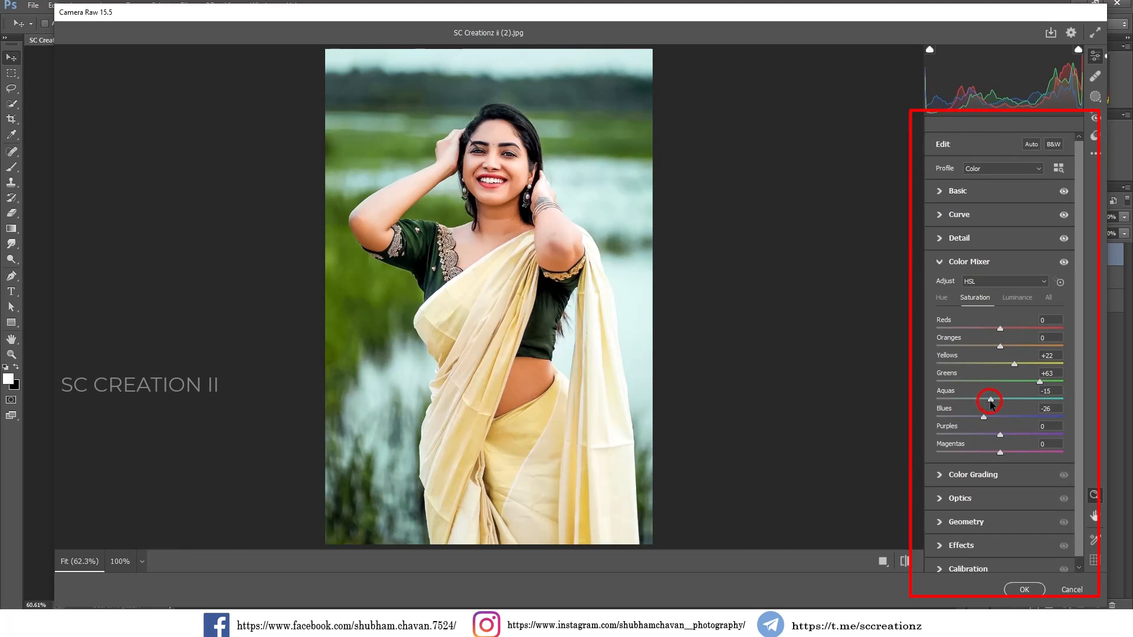
{"action": "left_click", "coordinate": [587, 218]}
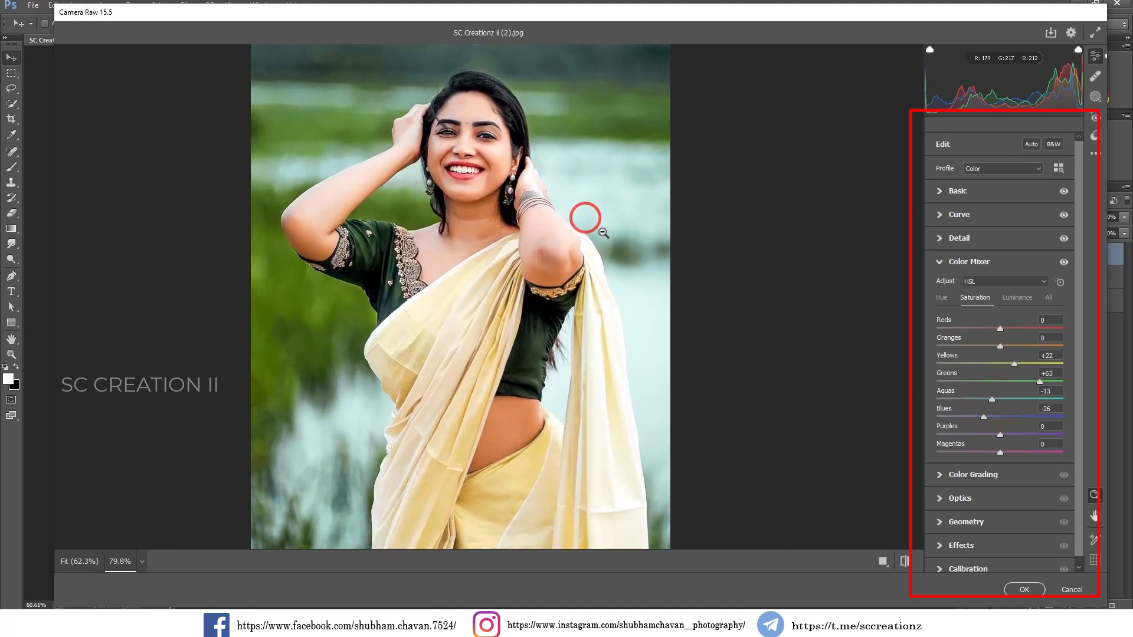
Set the Color Mixer luminance to oranges +9, yellows -23, greens -31, aquas +36 and blues +31
{"action": "left_click", "coordinate": [602, 232]}
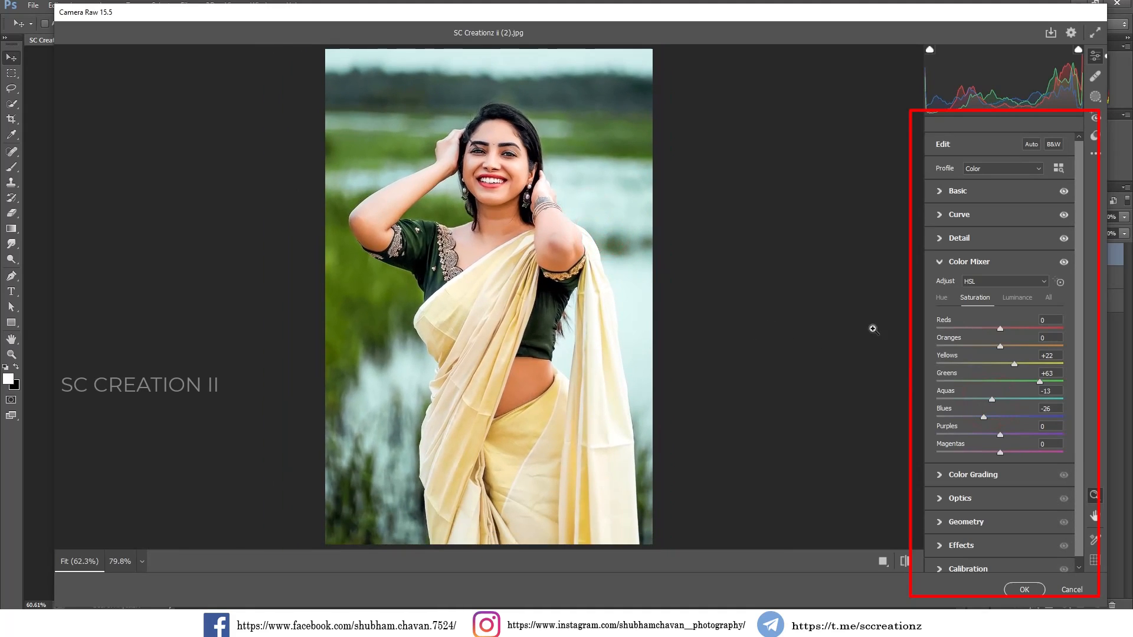
{"action": "left_click", "coordinate": [1013, 298]}
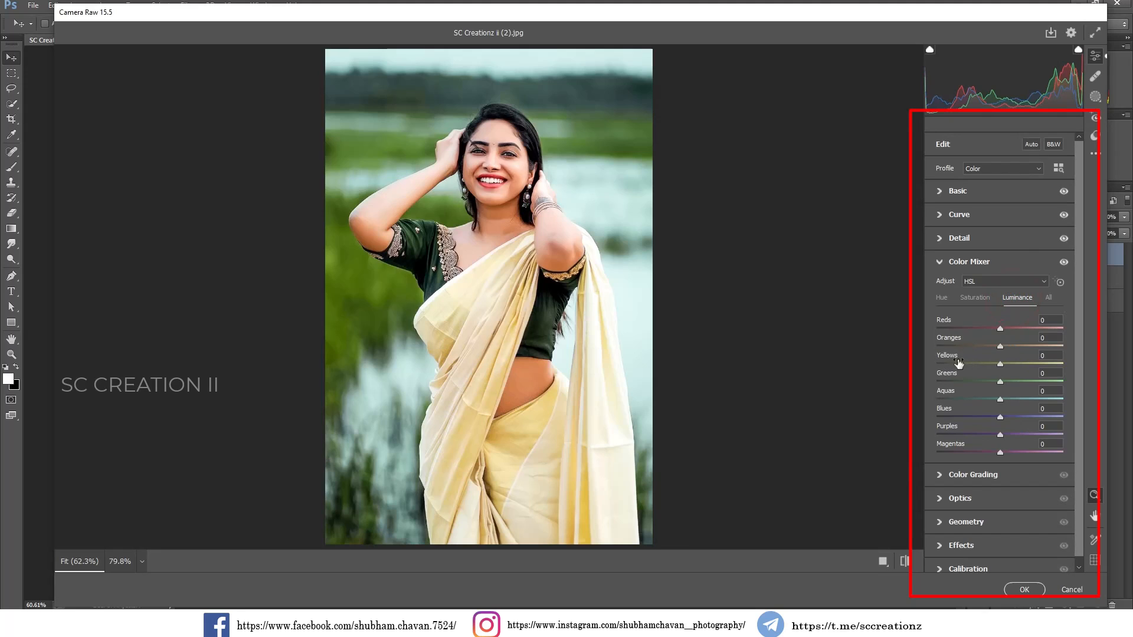
{"action": "left_click_drag", "start_coordinate": [1003, 346], "coordinate": [1007, 350]}
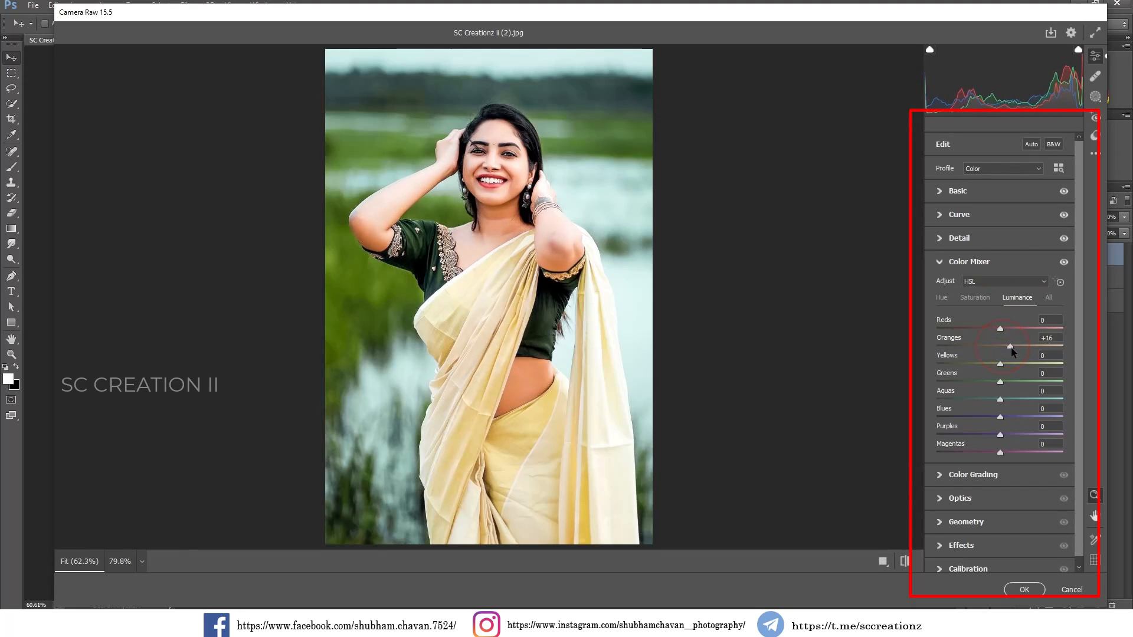
{"action": "left_click", "coordinate": [985, 364]}
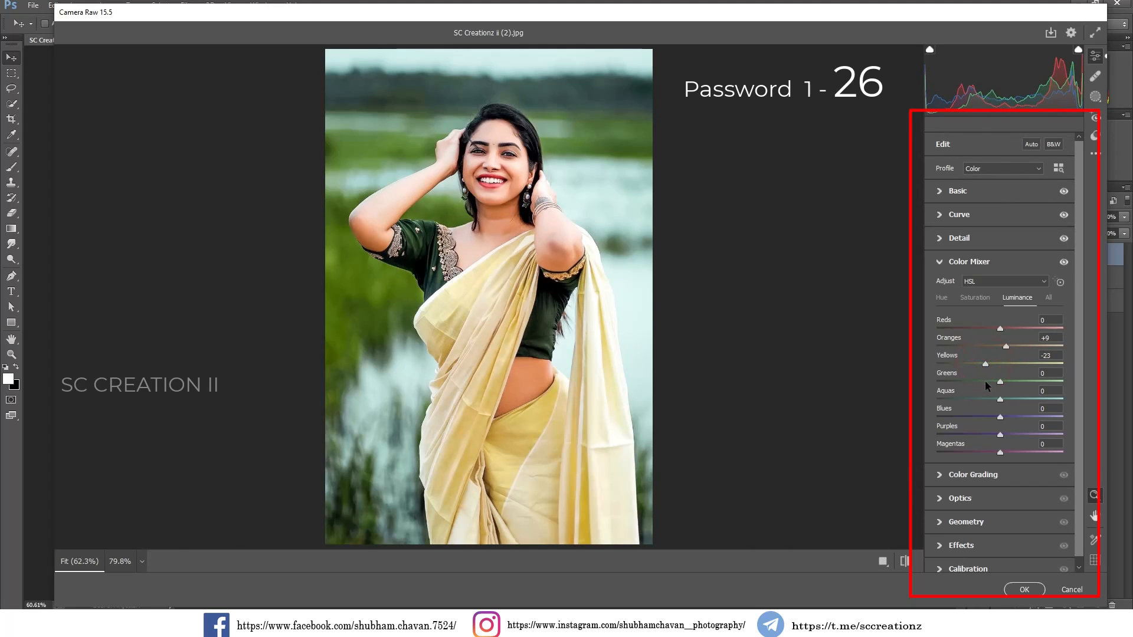
{"action": "left_click_drag", "start_coordinate": [1019, 382], "coordinate": [980, 384]}
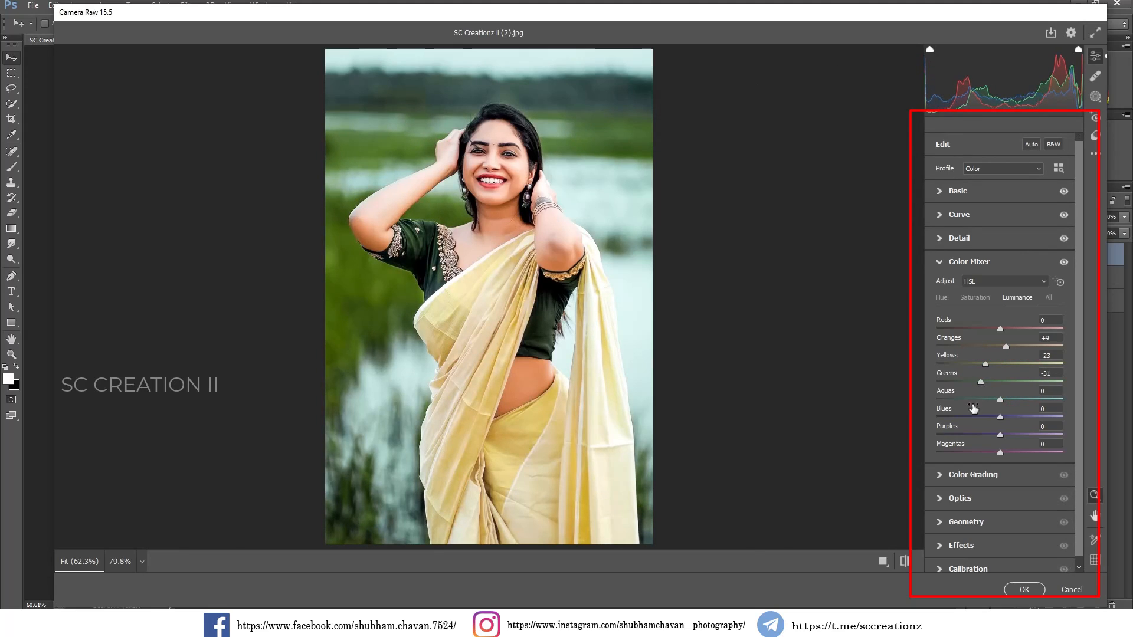
{"action": "left_click_drag", "start_coordinate": [997, 418], "coordinate": [1024, 400]}
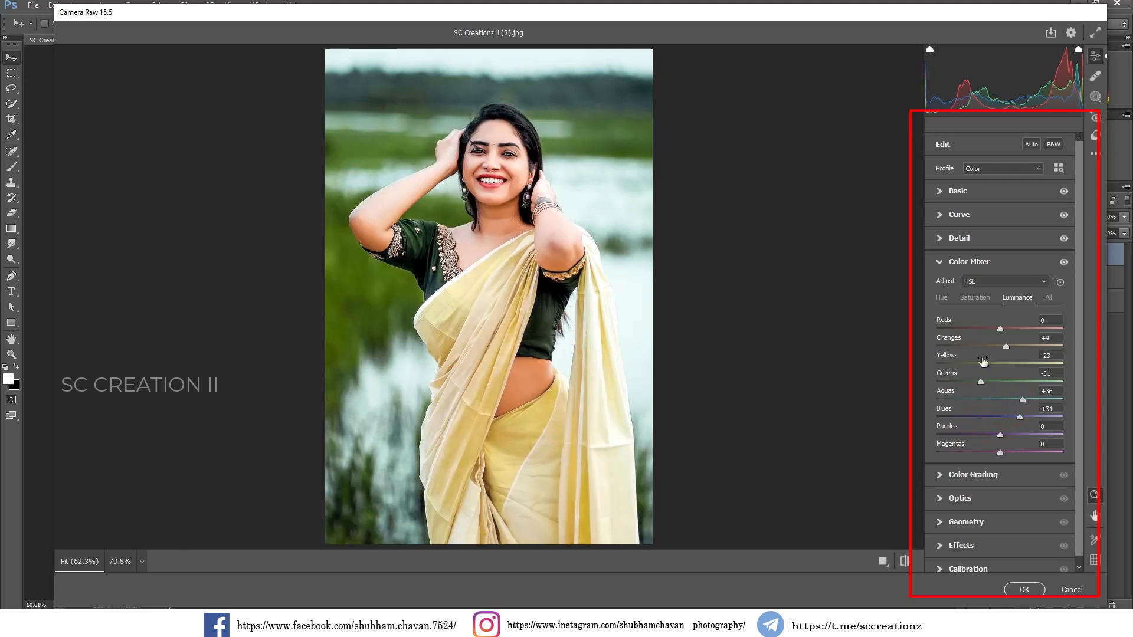
Raise the yellows saturation slightly in the Color Mixer and collapse its settings
{"action": "left_click", "coordinate": [975, 298]}
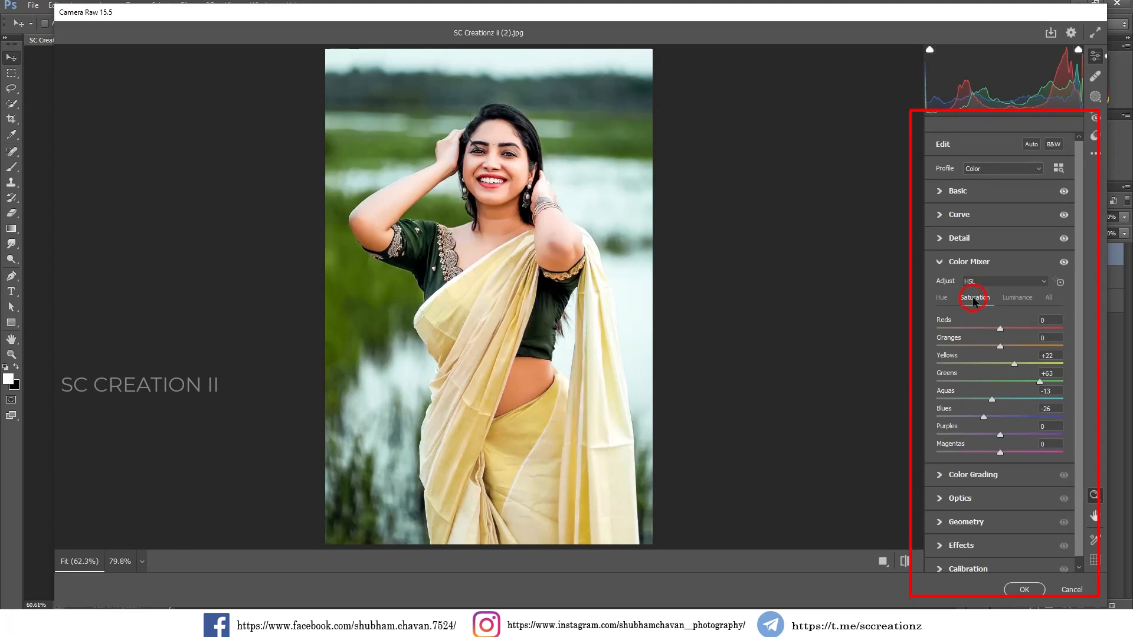
{"action": "mouse_move", "coordinate": [1015, 363]}
{"action": "left_mouse_down"}
{"action": "mouse_move", "coordinate": [980, 362]}
{"action": "mouse_move", "coordinate": [1020, 364]}
{"action": "left_mouse_up"}
{"action": "left_click", "coordinate": [955, 264]}
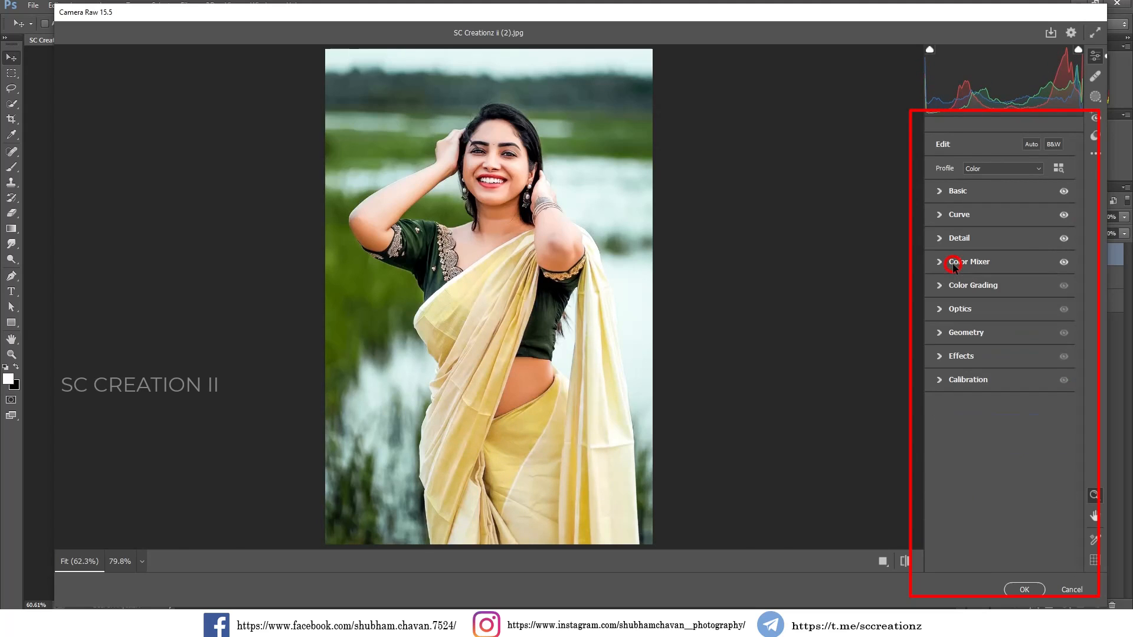
In Color Grading, shift the shadows hue to yellow-green, lower the shadows luminance slightly and set blending to 100
{"action": "left_click", "coordinate": [954, 286]}
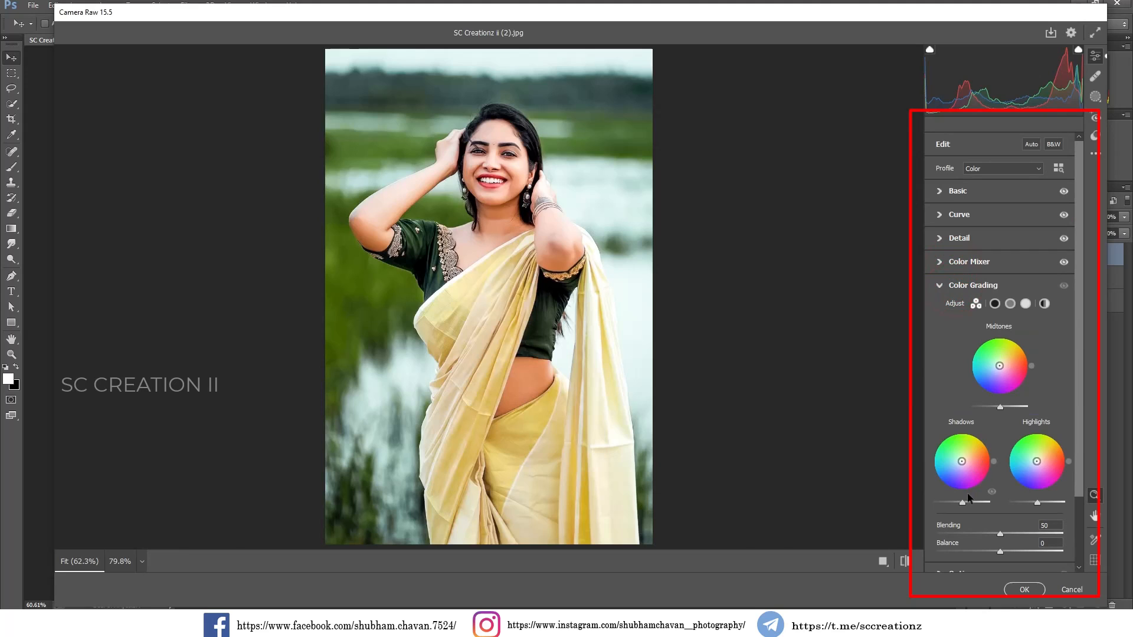
{"action": "left_click_drag", "start_coordinate": [962, 506], "coordinate": [961, 506]}
{"action": "left_click_drag", "start_coordinate": [1037, 506], "coordinate": [1037, 506]}
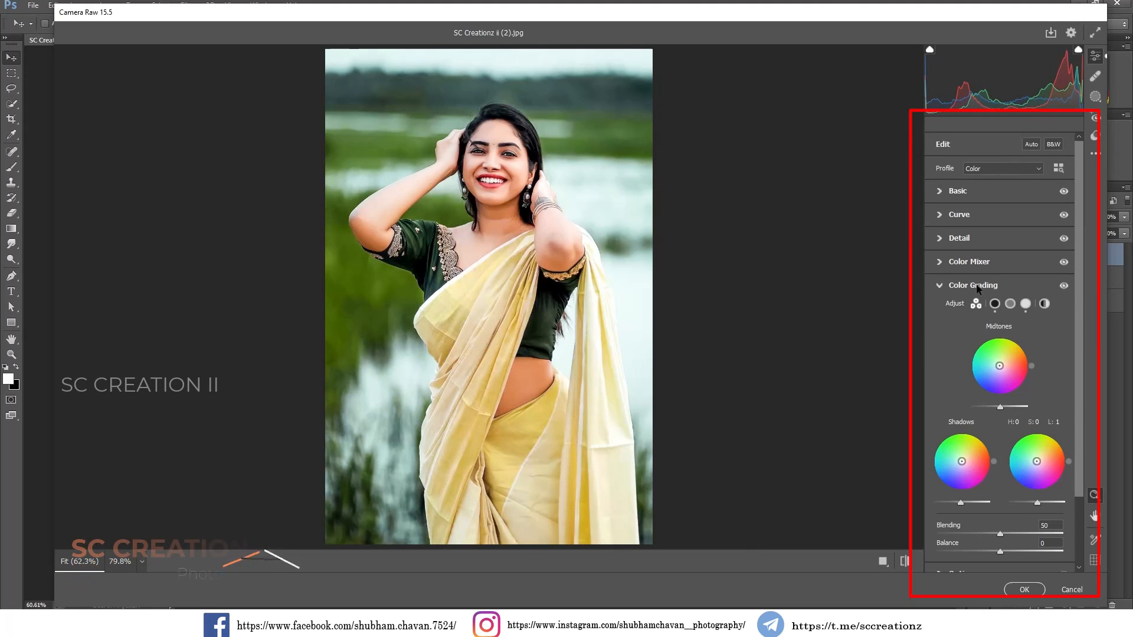
{"action": "left_click_drag", "start_coordinate": [962, 463], "coordinate": [971, 432]}
{"action": "left_click_drag", "start_coordinate": [961, 503], "coordinate": [958, 503]}
{"action": "left_click_drag", "start_coordinate": [1056, 535], "coordinate": [1067, 534]}
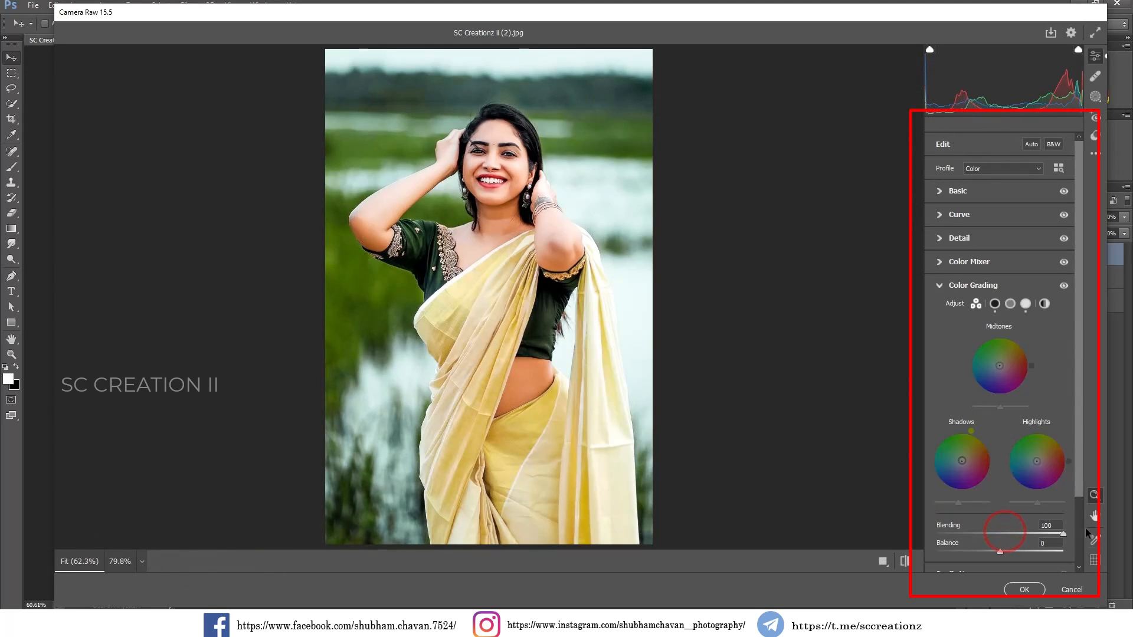
{"action": "left_click", "coordinate": [957, 287]}
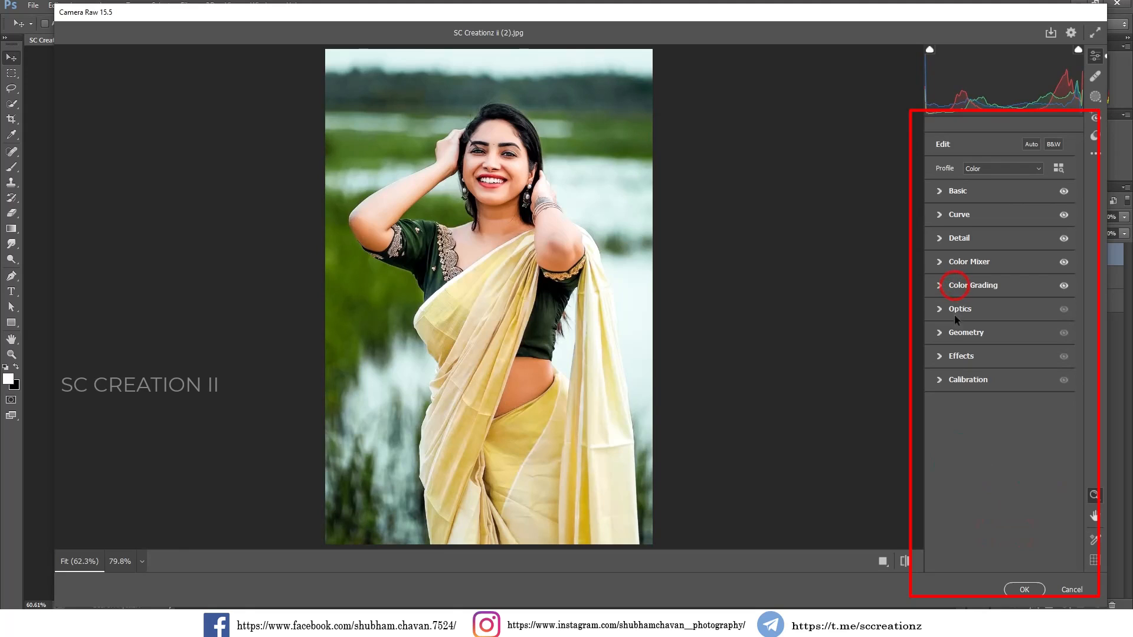
Calibrate the green primary to hue +6 and saturation +20, and the blue primary to hue 0 and saturation +16
{"action": "left_click", "coordinate": [957, 381]}
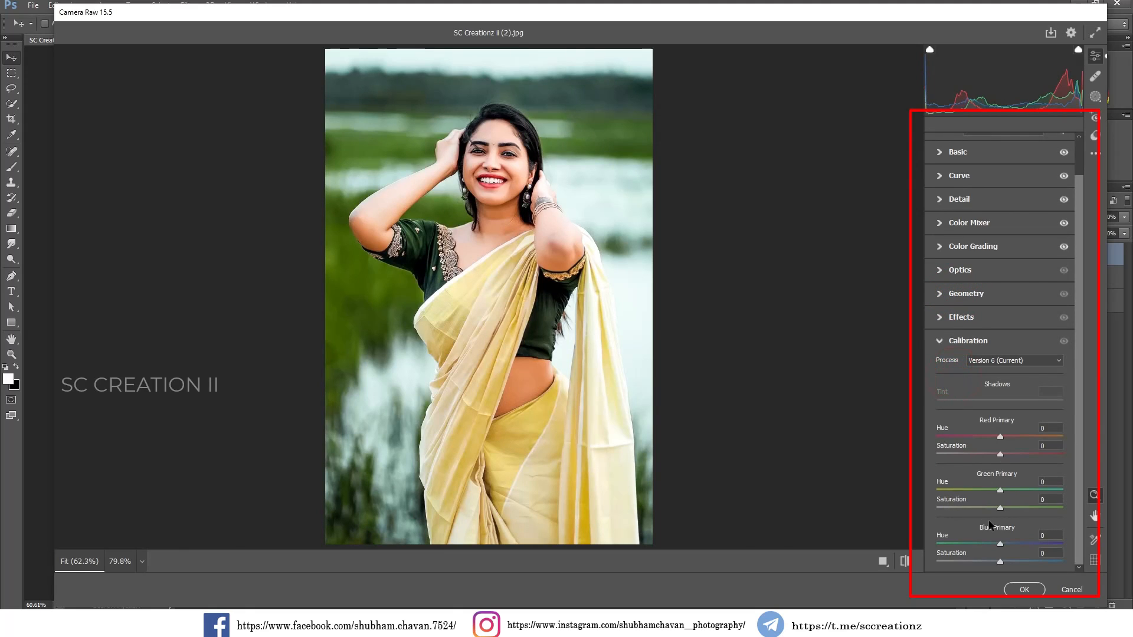
{"action": "left_click_drag", "start_coordinate": [1016, 506], "coordinate": [1021, 508]}
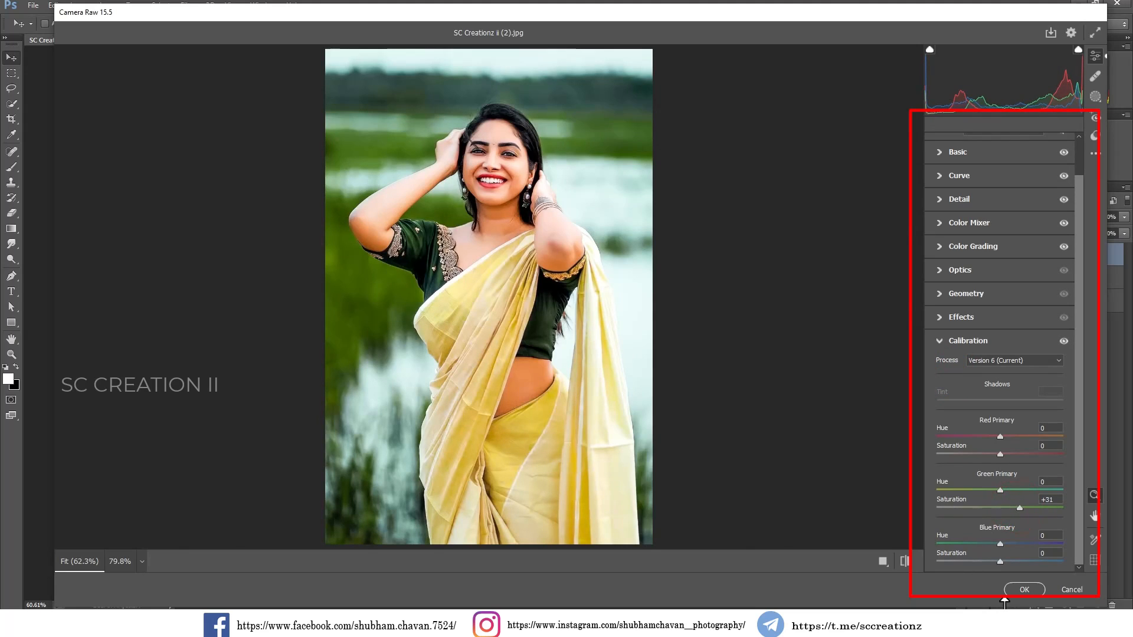
{"action": "left_click_drag", "start_coordinate": [1008, 560], "coordinate": [1011, 564]}
{"action": "left_click_drag", "start_coordinate": [1000, 543], "coordinate": [1007, 544]}
{"action": "type", "text": "0"}
{"action": "left_click_drag", "start_coordinate": [1027, 491], "coordinate": [1004, 491]}
{"action": "left_click", "coordinate": [1005, 491]}
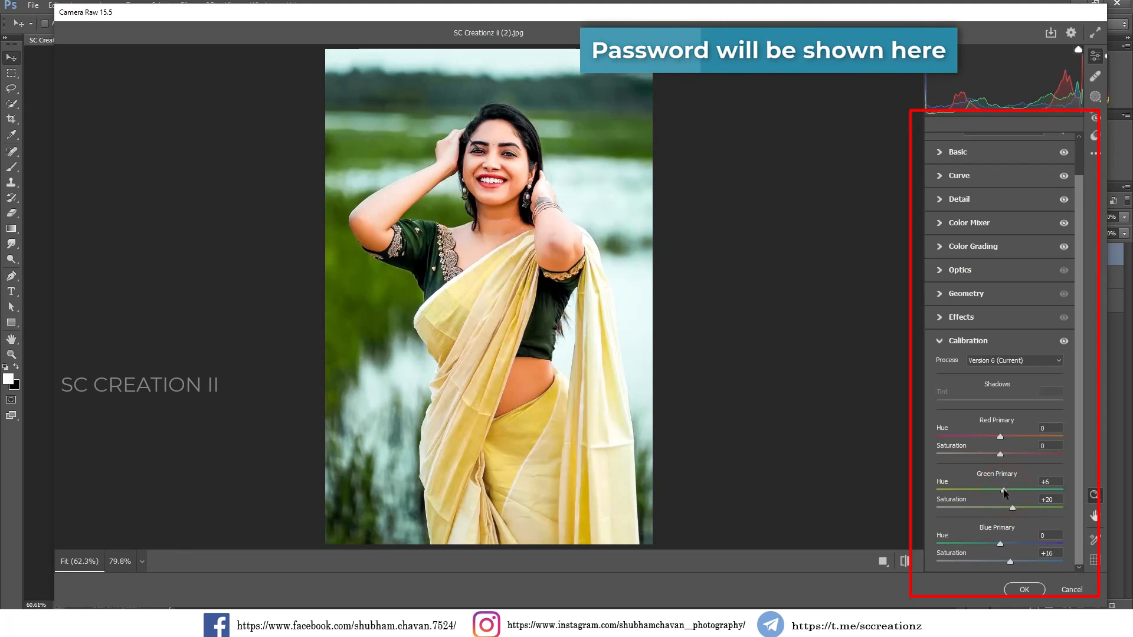
Set the vignetting to -14 and the Color Mixer saturation to yellows +35 and greens +48
{"action": "left_click", "coordinate": [961, 317]}
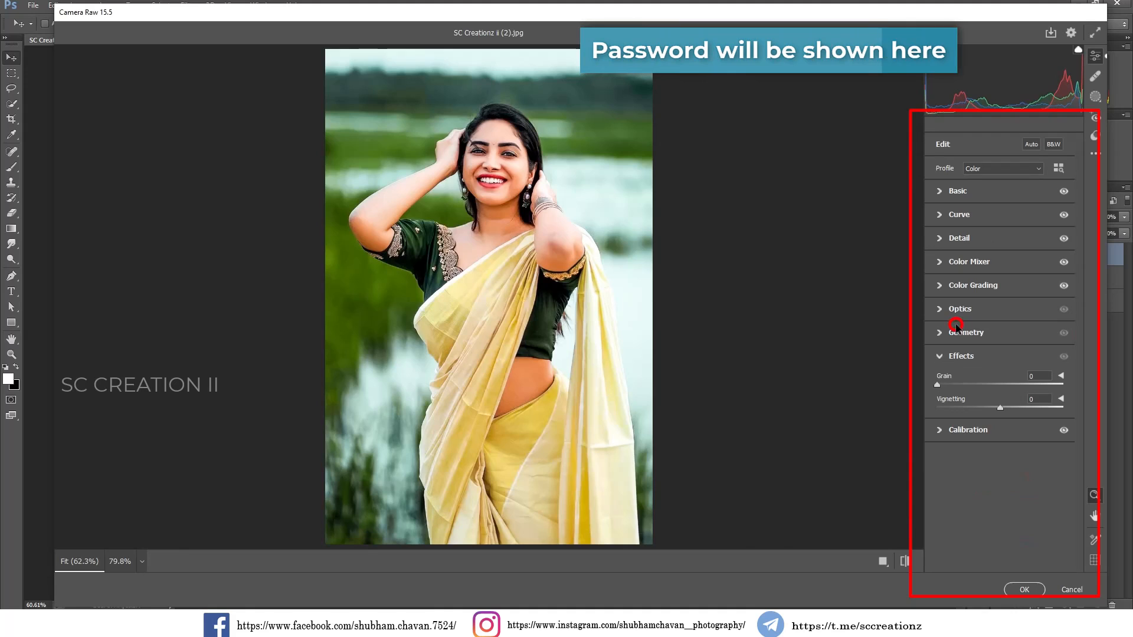
{"action": "left_click_drag", "start_coordinate": [995, 408], "coordinate": [992, 407]}
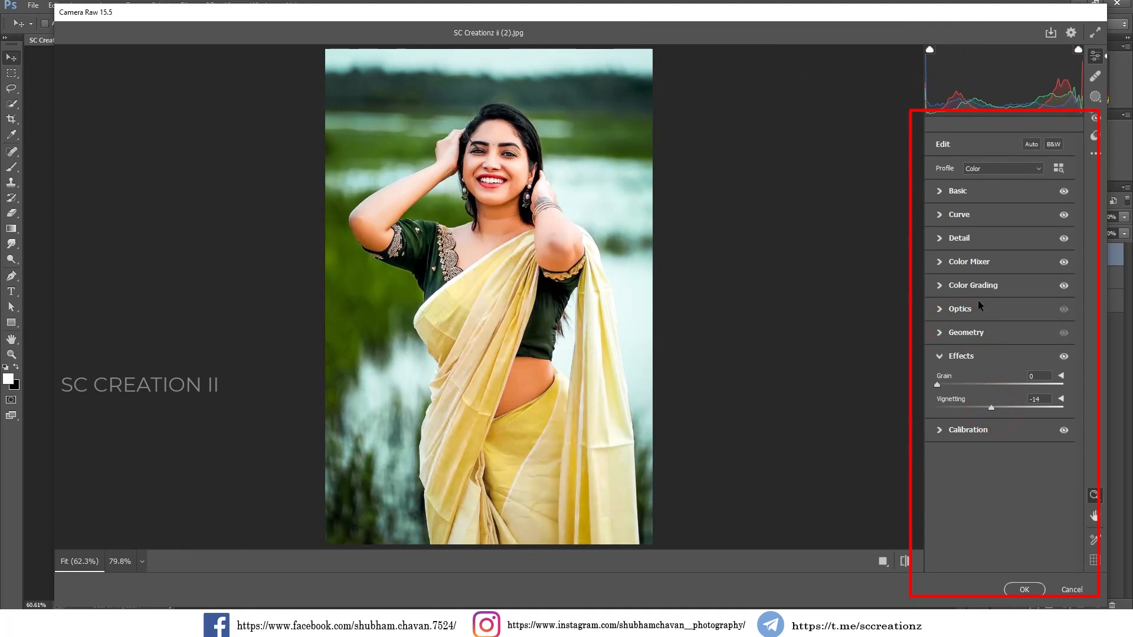
{"action": "left_click", "coordinate": [970, 263]}
{"action": "left_click_drag", "start_coordinate": [1003, 362], "coordinate": [1026, 378]}
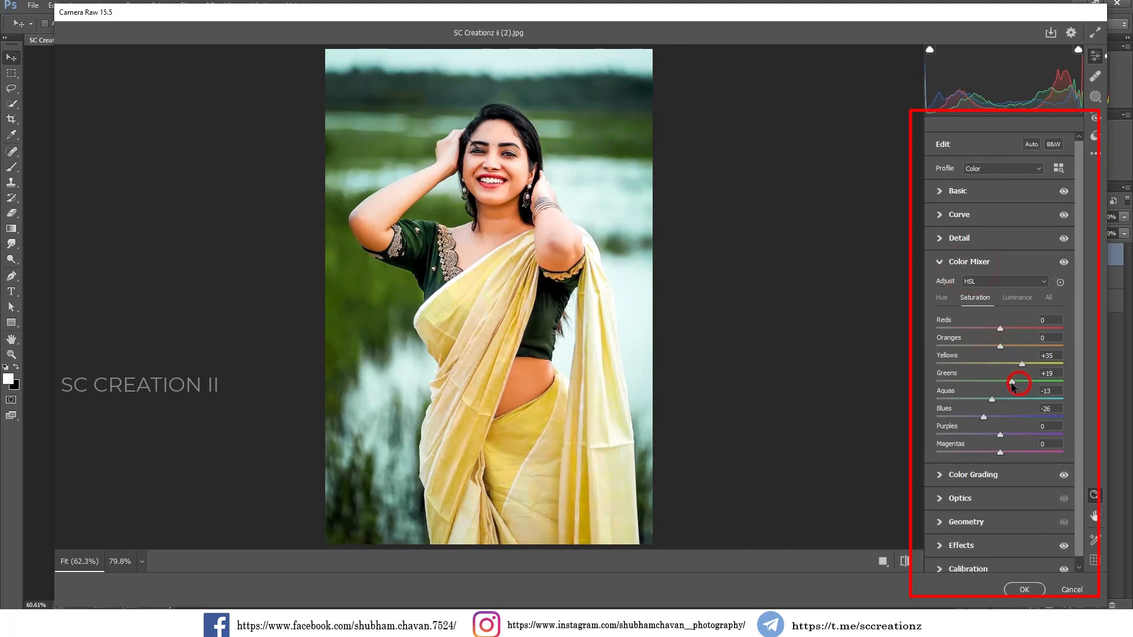
{"action": "left_click_drag", "start_coordinate": [1041, 383], "coordinate": [1039, 385]}
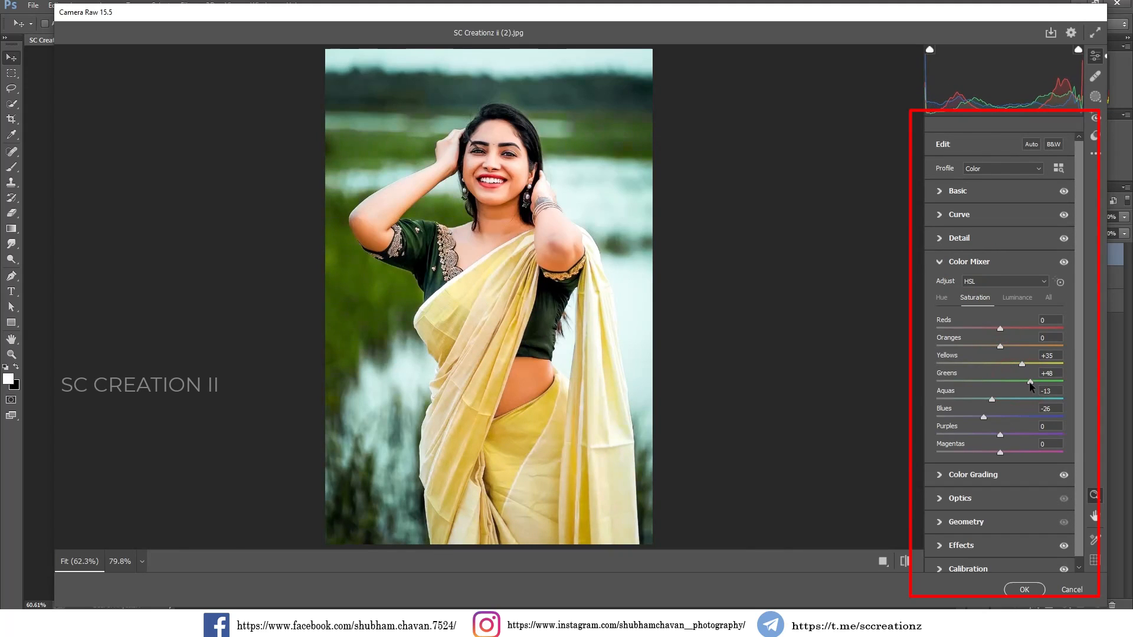
Compare the before and after versions of the portrait side by side, inspecting them up close
{"action": "left_click", "coordinate": [504, 179]}
{"action": "left_click", "coordinate": [554, 224]}
{"action": "left_click", "coordinate": [885, 561]}
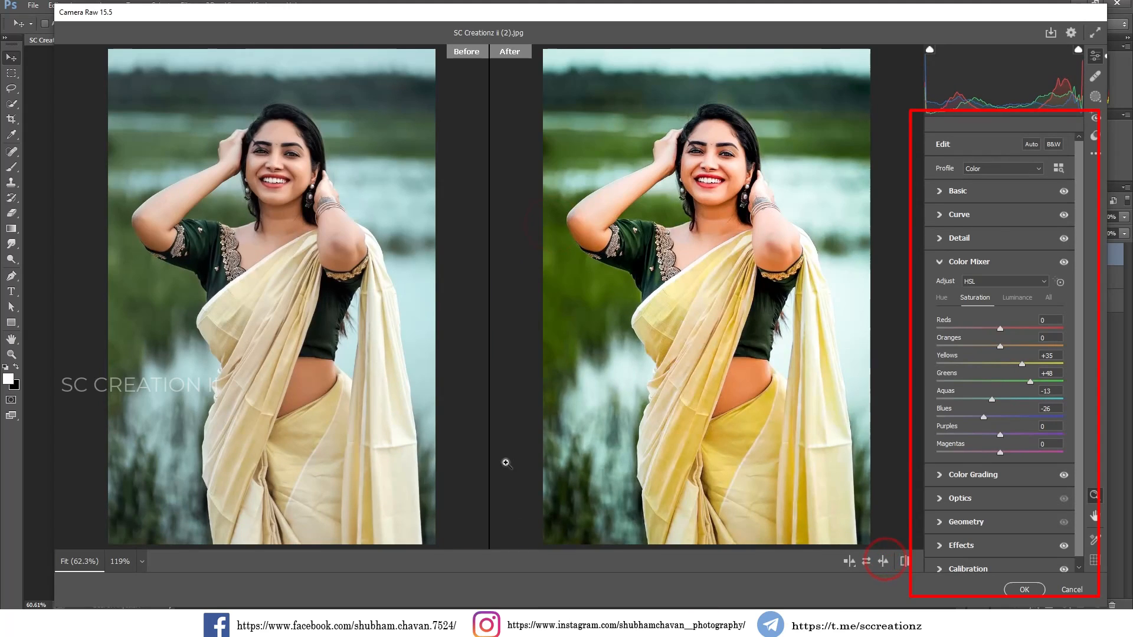
{"action": "left_click_drag", "start_coordinate": [475, 249], "coordinate": [494, 260]}
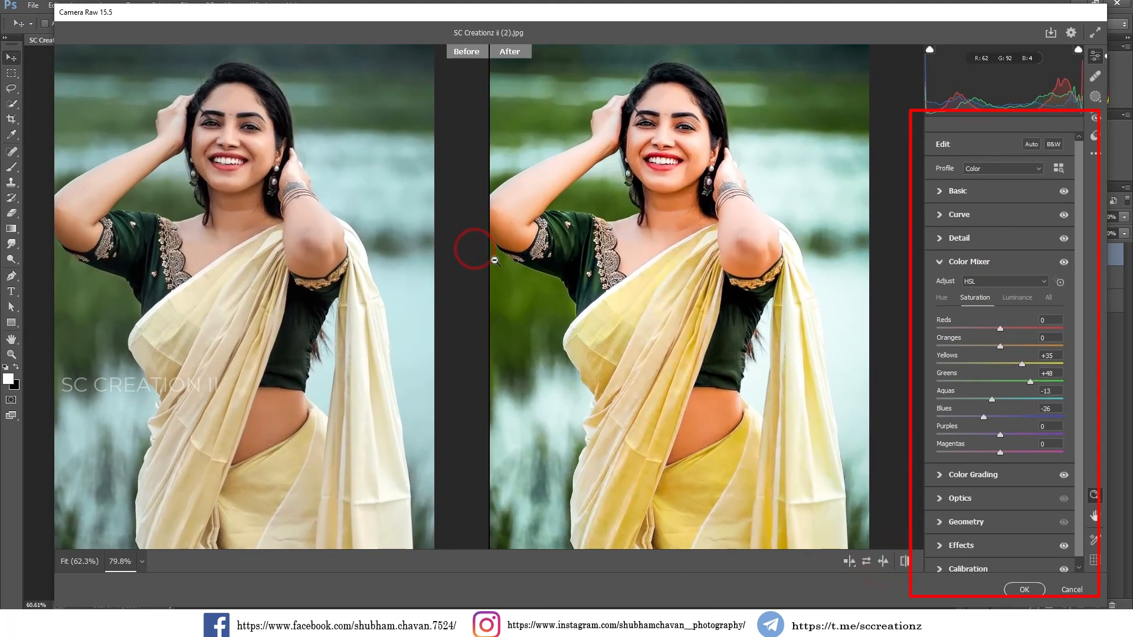
{"action": "left_click", "coordinate": [508, 246]}
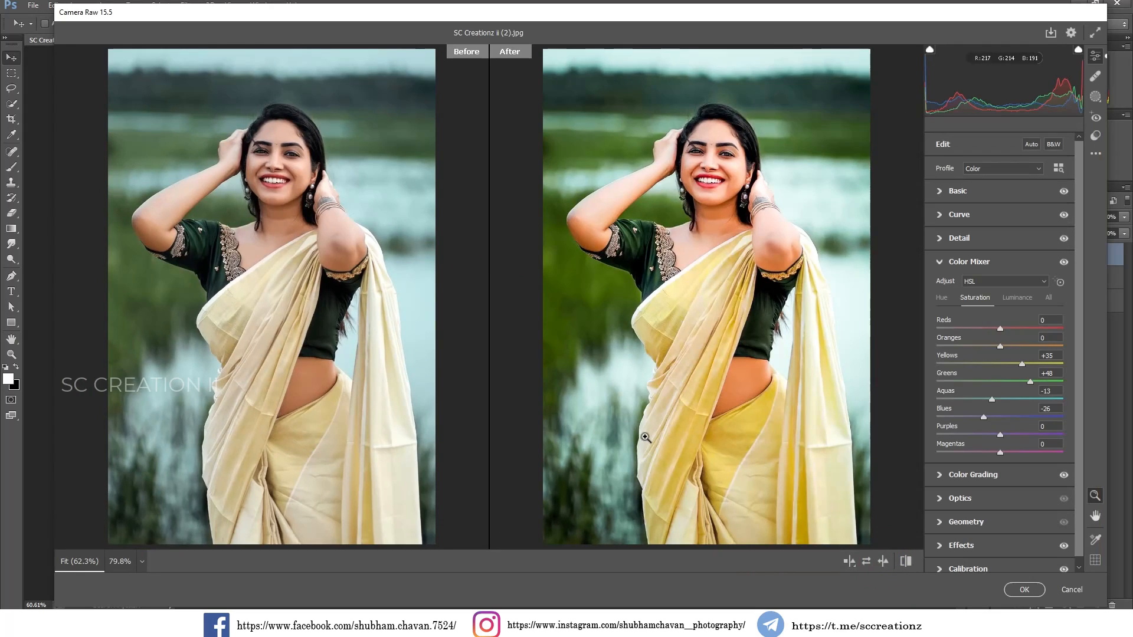
Set the Color Mixer's purples saturation to +16, keeping reds at 0
{"action": "left_click_drag", "start_coordinate": [1011, 434], "coordinate": [978, 450]}
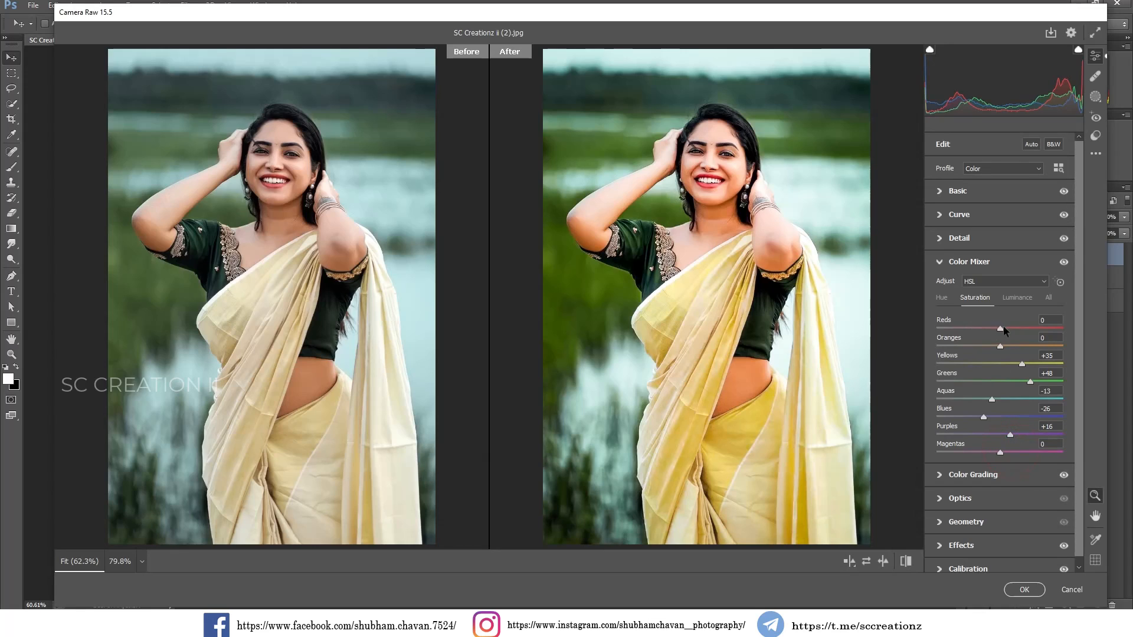
{"action": "left_click_drag", "start_coordinate": [1008, 328], "coordinate": [1000, 328]}
{"action": "left_click", "coordinate": [948, 262]}
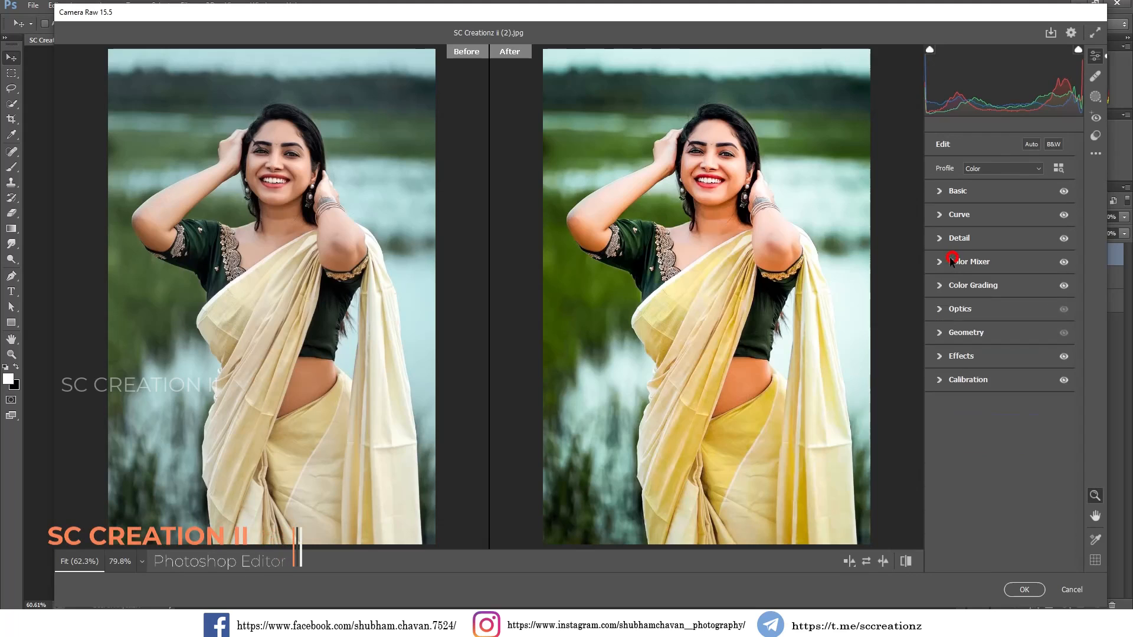
Add a midtone point just above the diagonal on the RGB and red point curves
{"action": "left_click", "coordinate": [946, 217]}
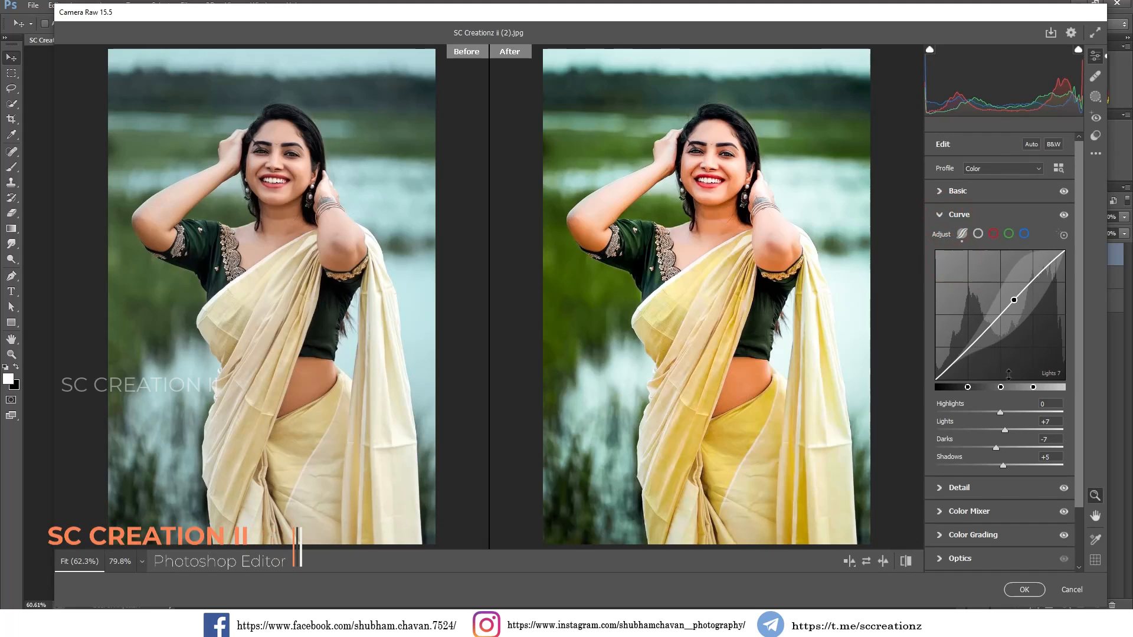
{"action": "left_click", "coordinate": [978, 234]}
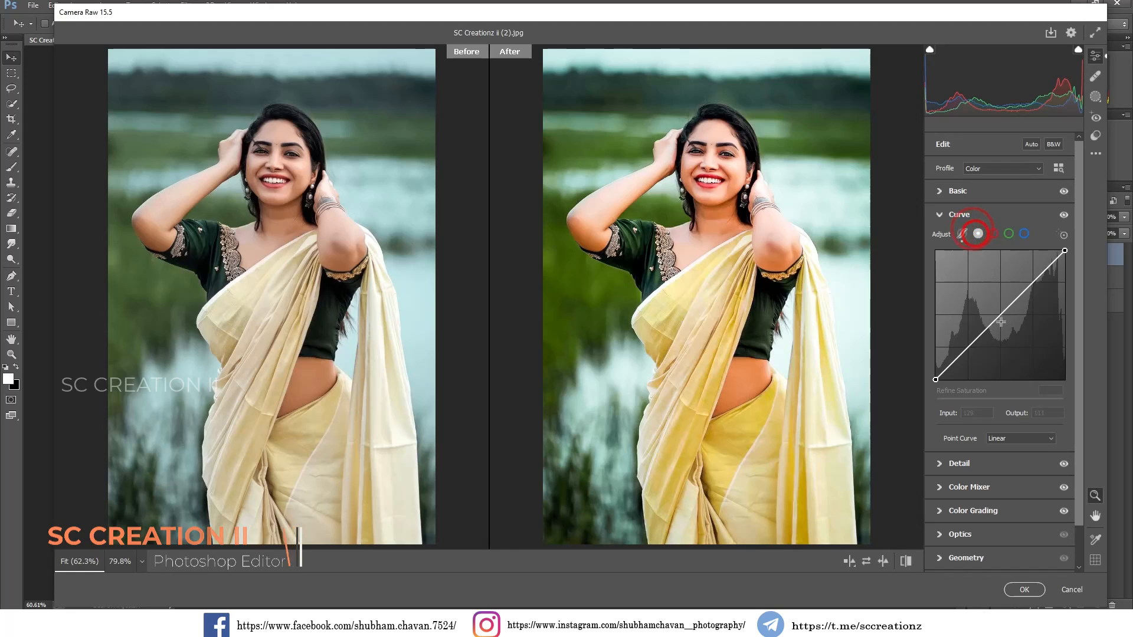
{"action": "left_click", "coordinate": [1002, 314]}
{"action": "left_click", "coordinate": [994, 234]}
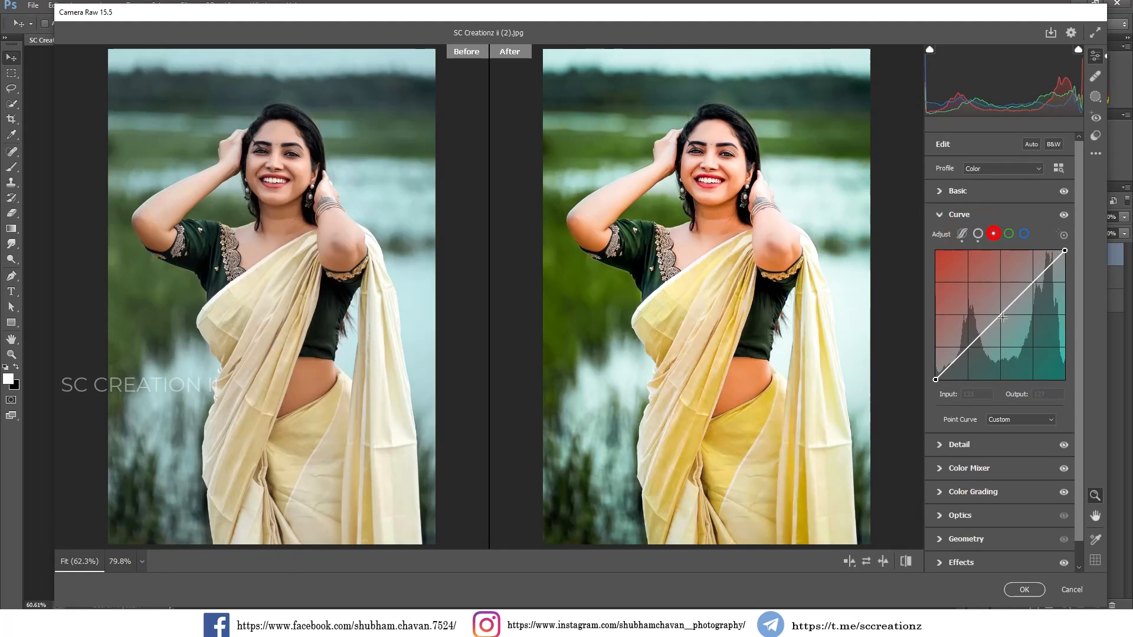
{"action": "left_click", "coordinate": [1001, 315]}
Add a midpoint to the green curve at input 128, output 129, and to the blue curve at input 130, output 129
{"action": "left_click", "coordinate": [1009, 234]}
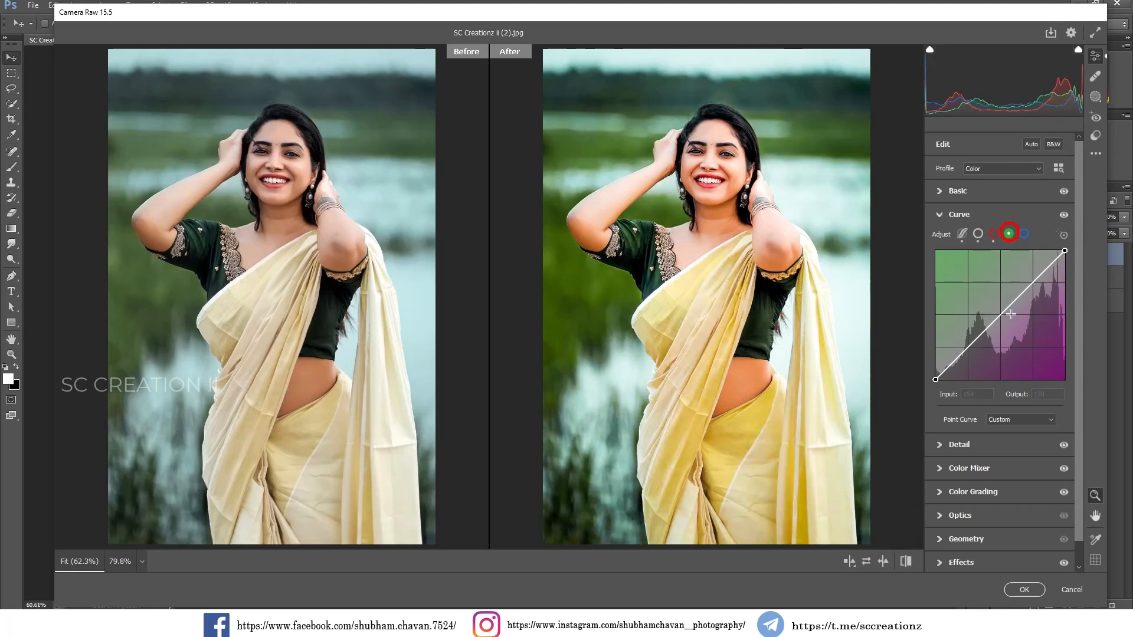
{"action": "left_click", "coordinate": [1000, 316]}
{"action": "left_click_drag", "start_coordinate": [1000, 315], "coordinate": [1001, 314]}
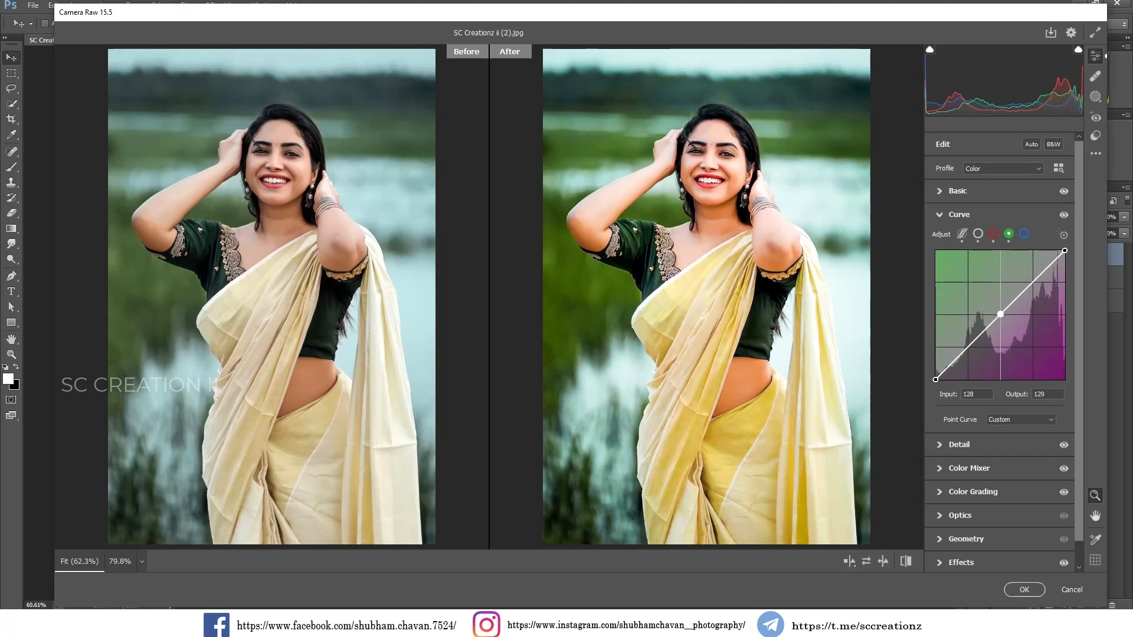
{"action": "left_click", "coordinate": [1024, 235]}
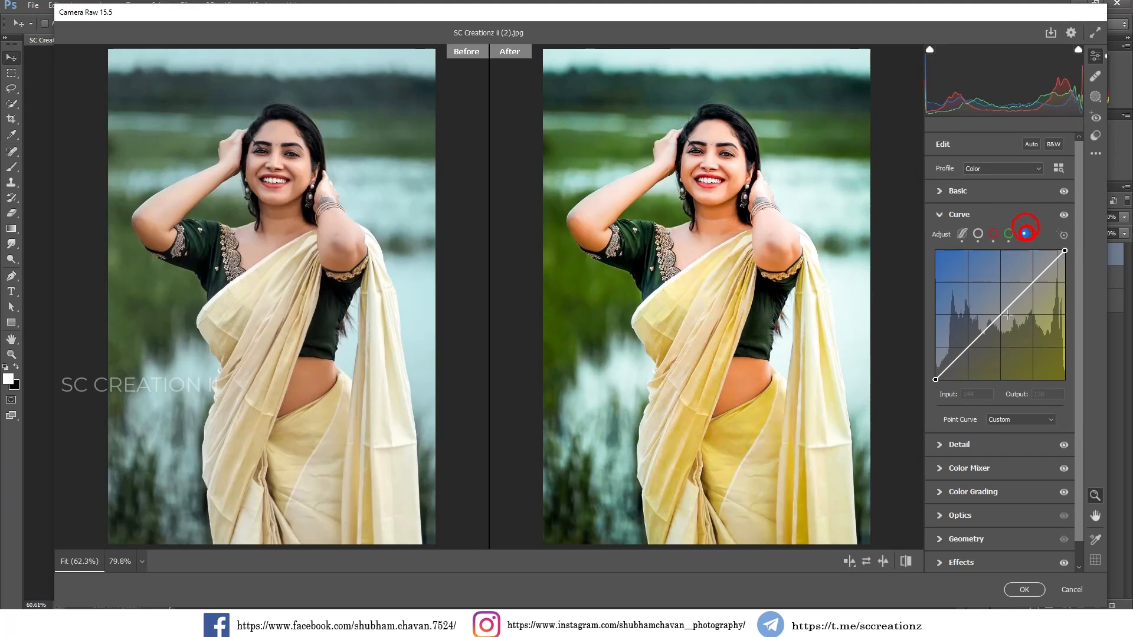
{"action": "left_click", "coordinate": [999, 314]}
{"action": "left_click_drag", "start_coordinate": [999, 314], "coordinate": [1000, 314]}
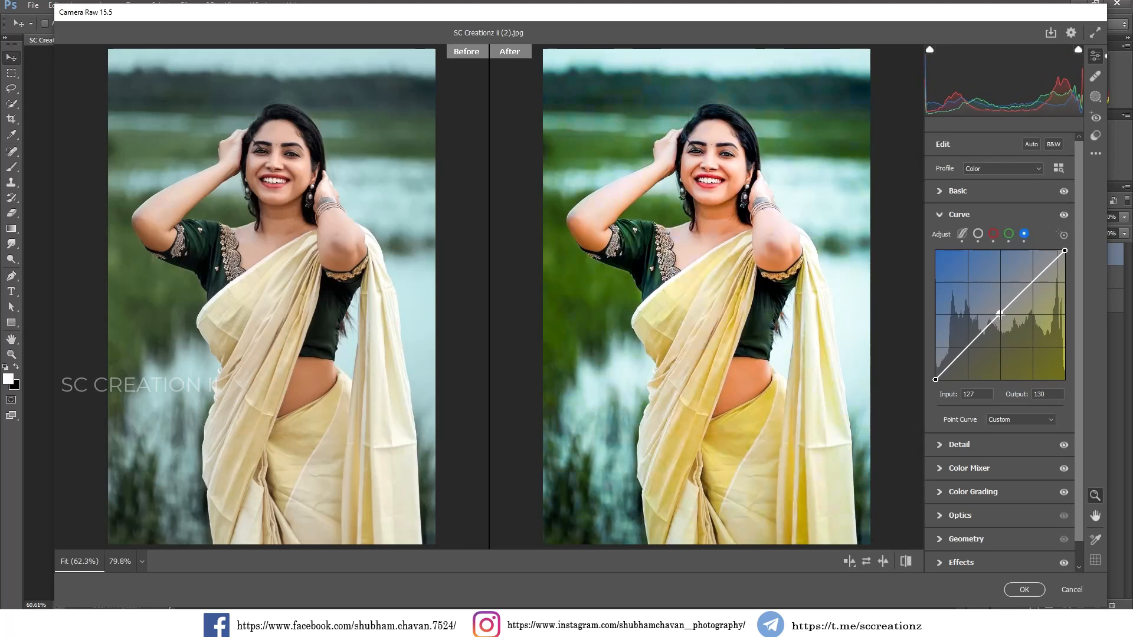
{"action": "left_click_drag", "start_coordinate": [1000, 314], "coordinate": [1001, 314]}
{"action": "left_click", "coordinate": [1001, 315]}
Check the face up close in the before/after comparison and apply the Camera Raw adjustments
{"action": "left_click_drag", "start_coordinate": [742, 168], "coordinate": [754, 196]}
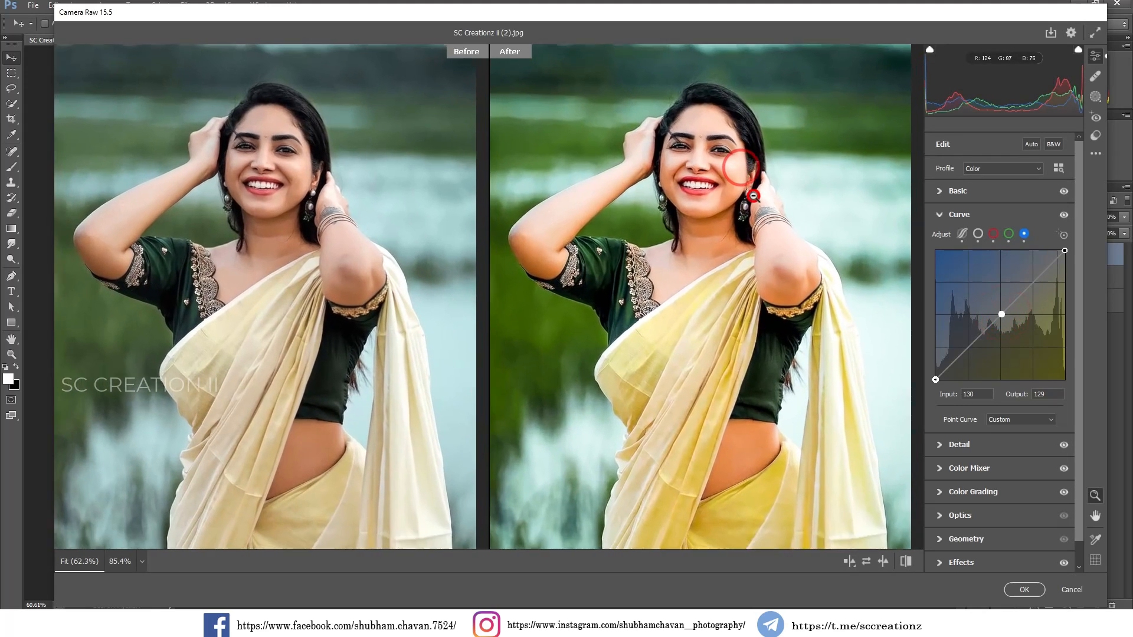
{"action": "left_click", "coordinate": [753, 196]}
{"action": "left_click", "coordinate": [1018, 589]}
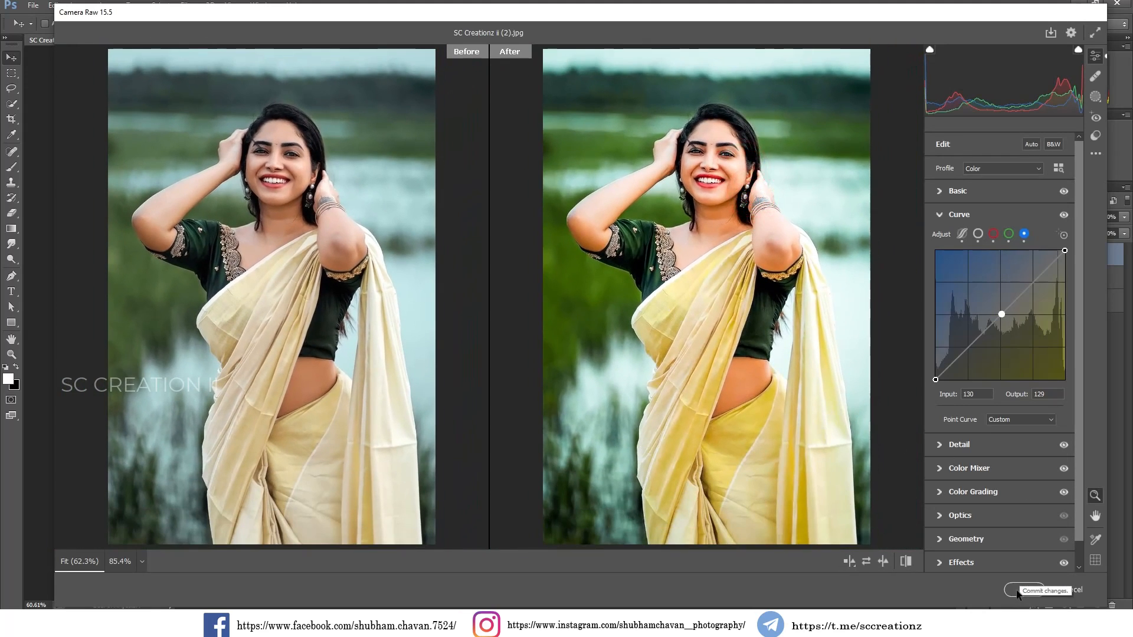
Toggle the color grading layer's visibility to compare the portrait with and without the grade, leaving the layer visible
{"action": "left_click", "coordinate": [1000, 259]}
{"action": "left_click", "coordinate": [1000, 259]}
{"action": "left_click", "coordinate": [1001, 258]}
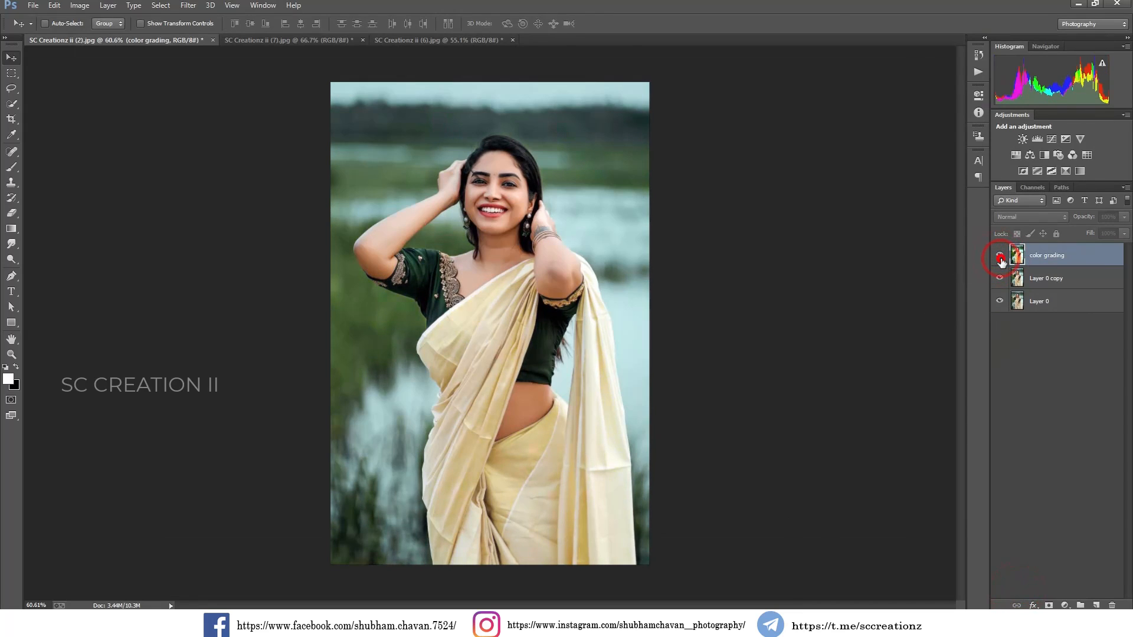
{"action": "left_click", "coordinate": [1001, 259]}
{"action": "left_click", "coordinate": [1001, 259]}
{"action": "left_click", "coordinate": [1000, 259]}
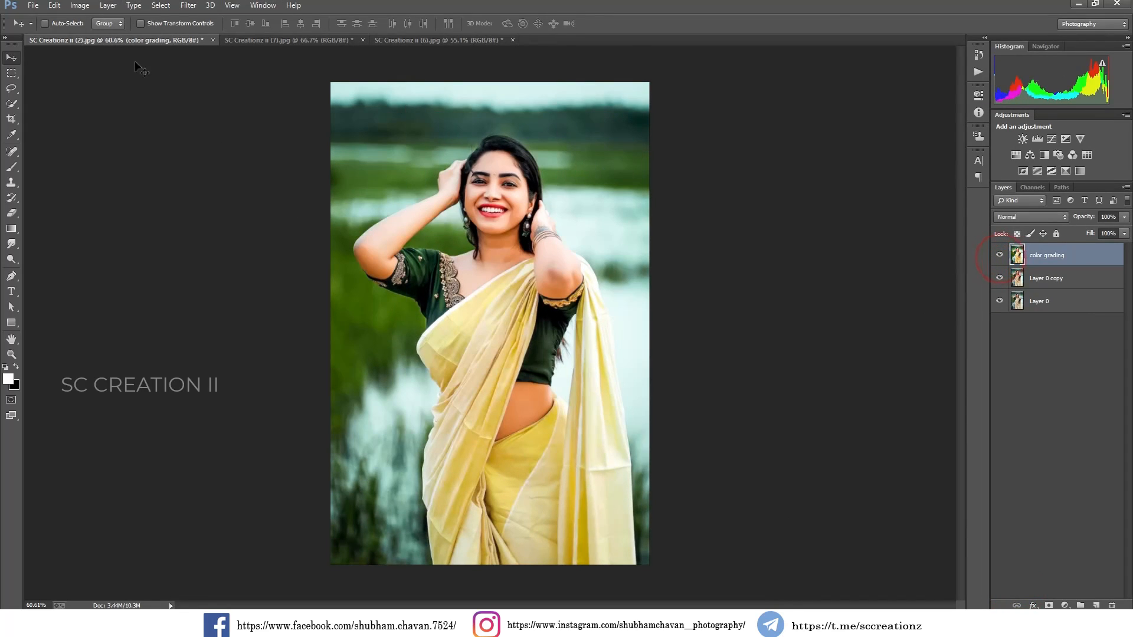
Duplicate the Background layer of SC Creationz ii (7).jpg and reapply the last Camera Raw filter to the copy
{"action": "left_click", "coordinate": [293, 39]}
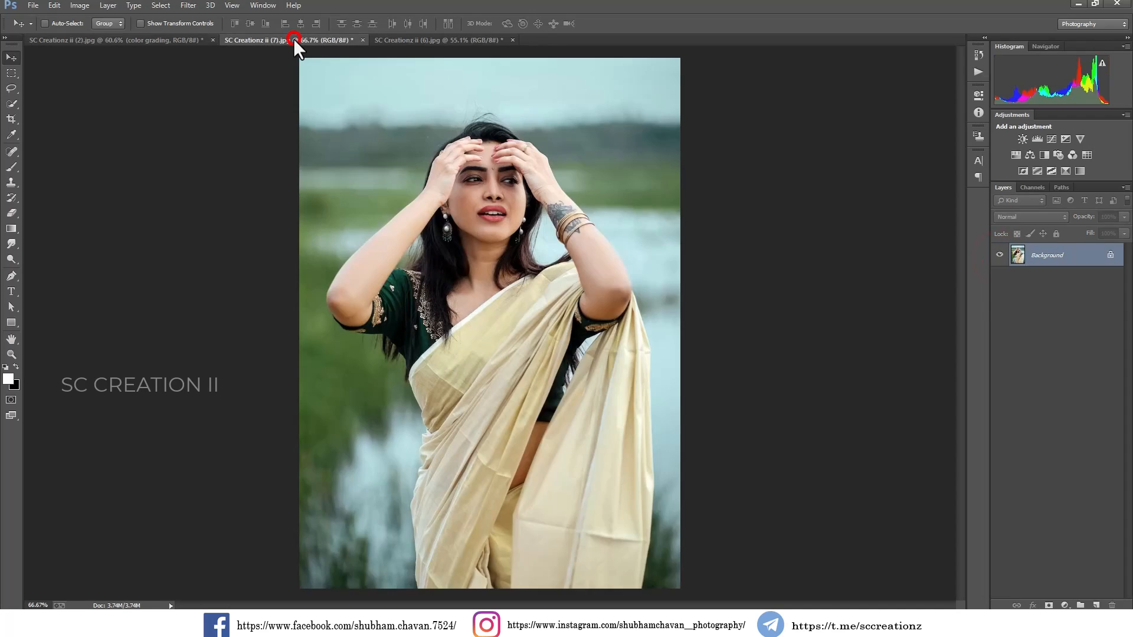
{"action": "right_click", "coordinate": [1060, 259]}
{"action": "left_click", "coordinate": [1004, 286]}
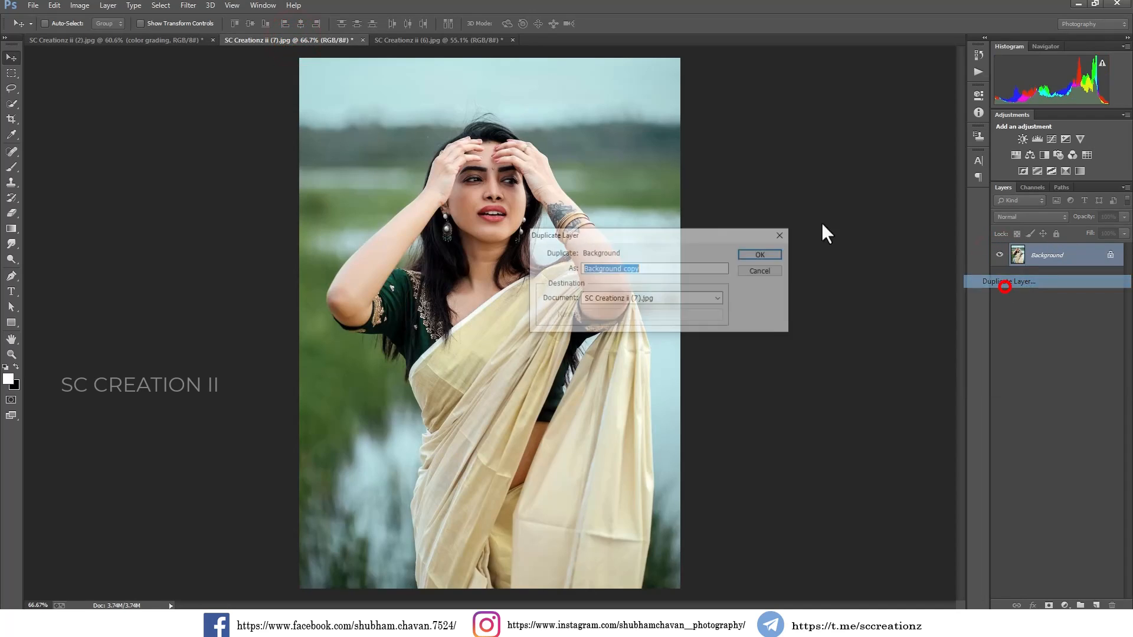
{"action": "left_click", "coordinate": [760, 256]}
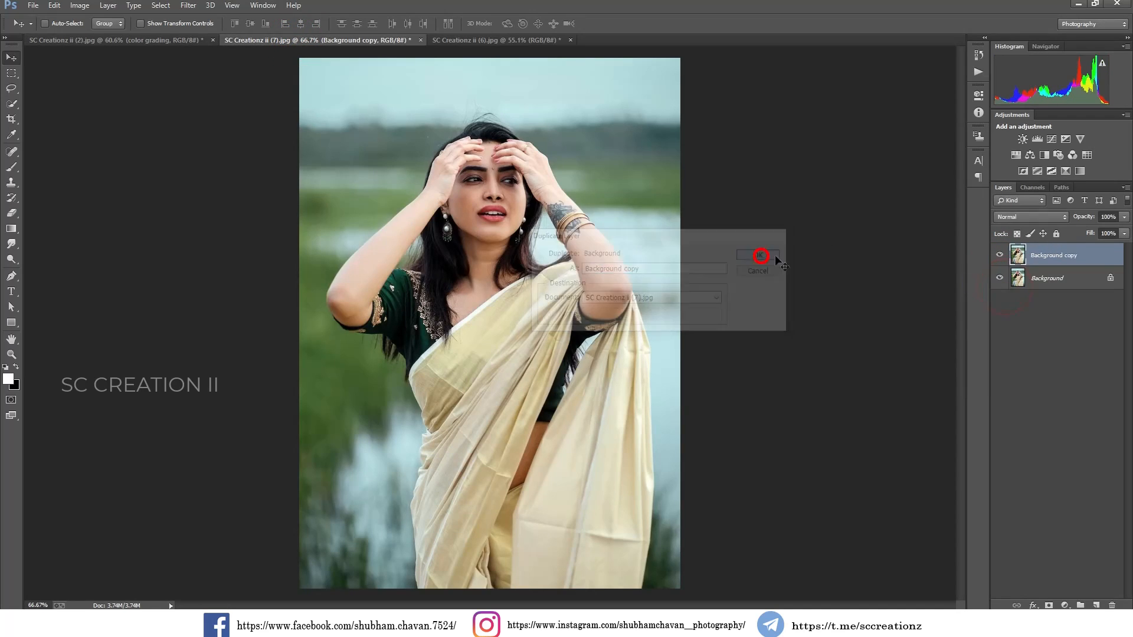
{"action": "left_click", "coordinate": [188, 6]}
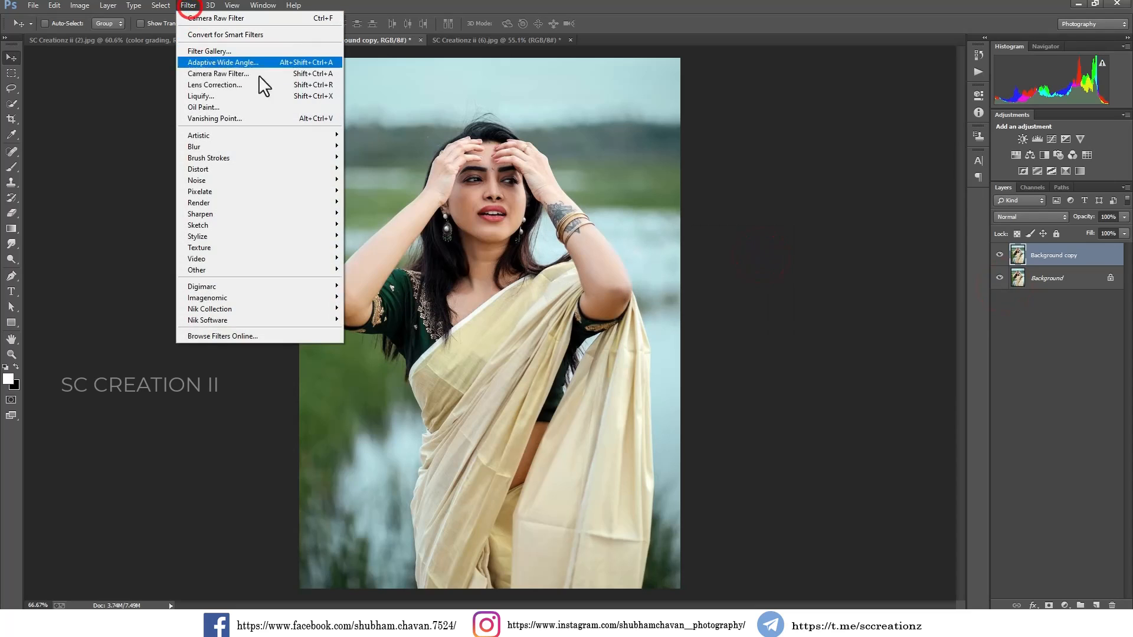
{"action": "left_click", "coordinate": [260, 20]}
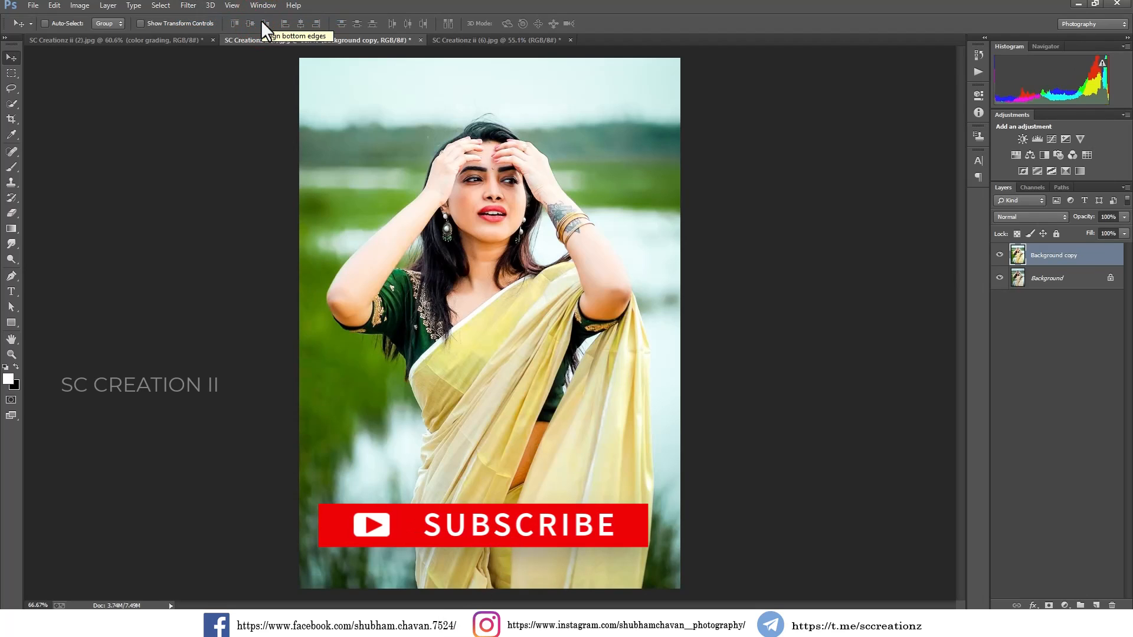
Toggle the graded copy's visibility to compare it with the original photo, leaving the layer visible
{"action": "left_click", "coordinate": [999, 255]}
{"action": "left_click", "coordinate": [1000, 256]}
{"action": "left_click", "coordinate": [999, 256]}
{"action": "left_click", "coordinate": [1000, 255]}
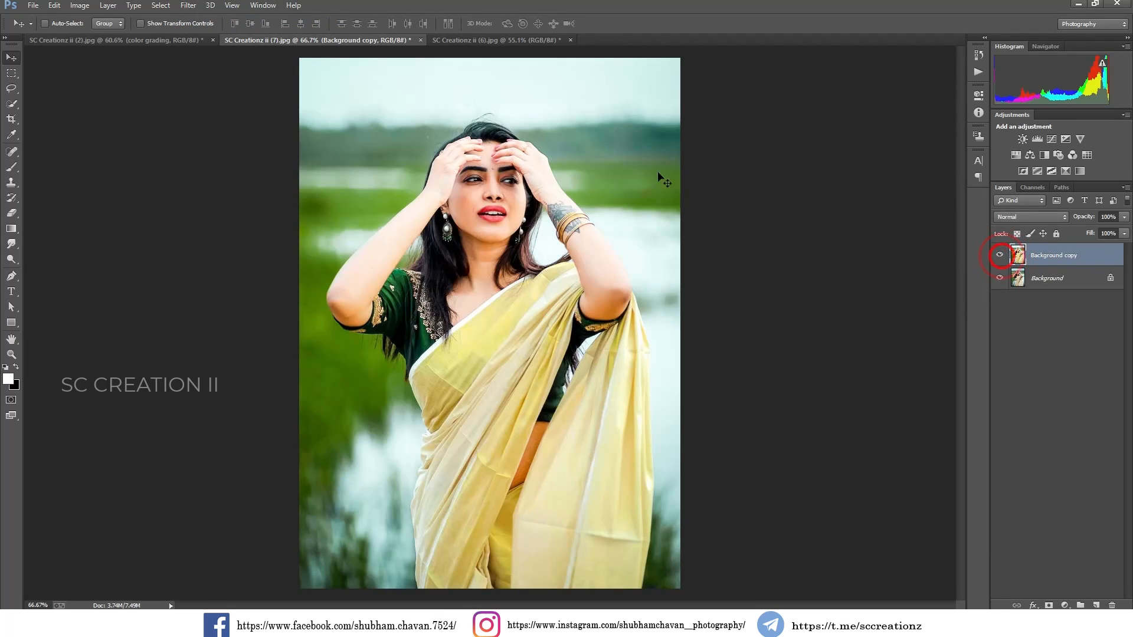
{"action": "left_click", "coordinate": [79, 6]}
{"action": "left_click", "coordinate": [112, 35]}
{"action": "left_click", "coordinate": [245, 51]}
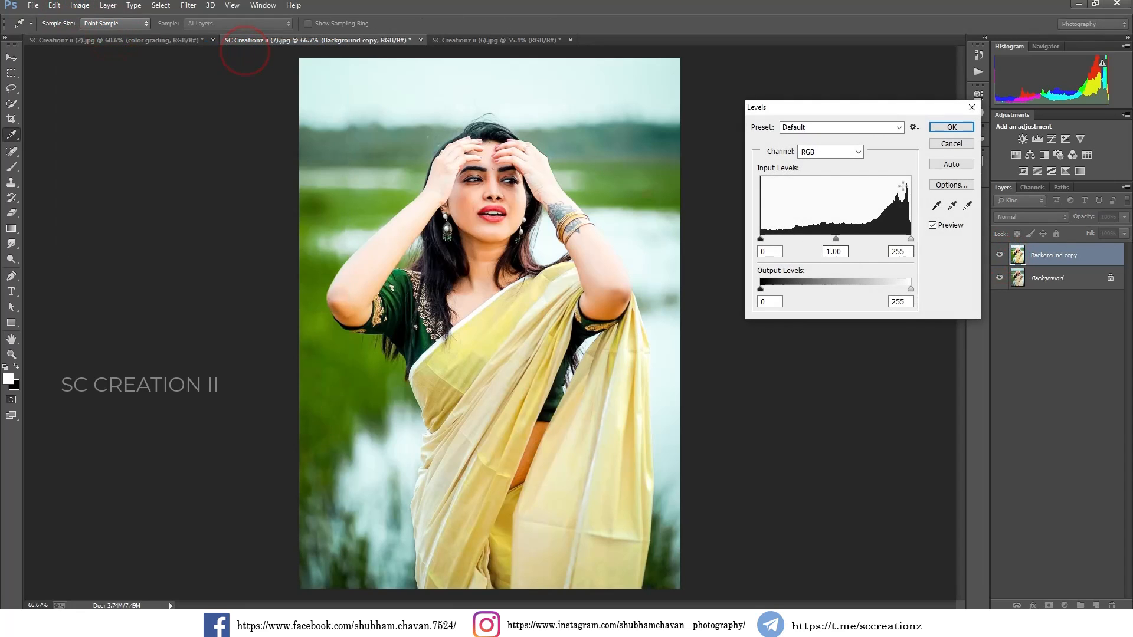
{"action": "left_click", "coordinate": [944, 145]}
Open the Camera Raw filter on the Background copy and add an RGB curve midpoint at input 133, output 127
{"action": "left_click", "coordinate": [188, 6]}
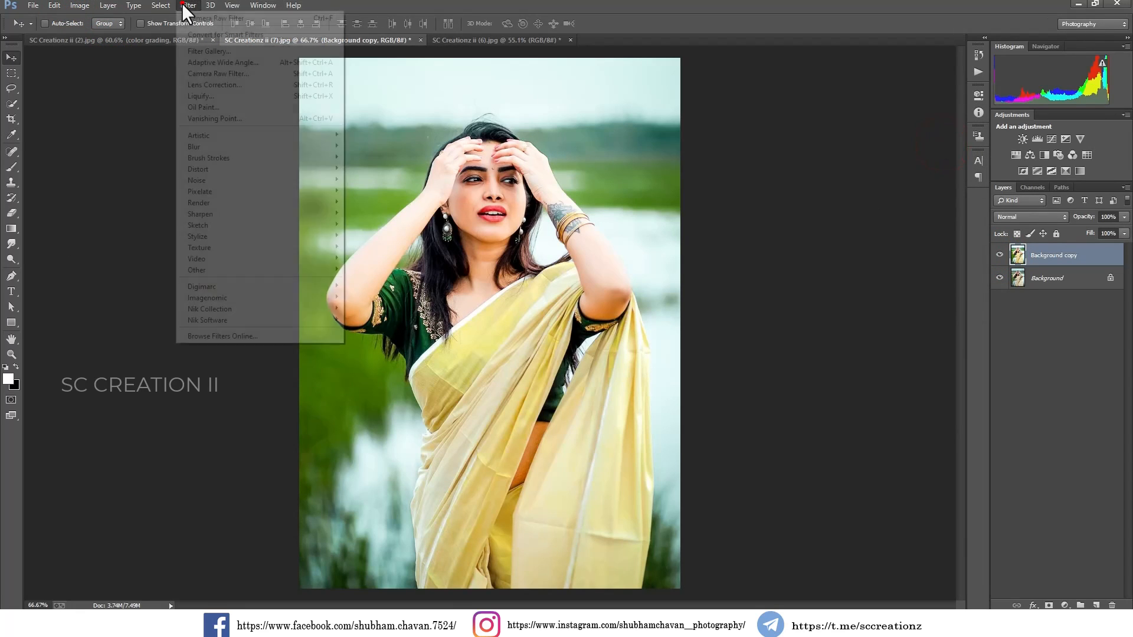
{"action": "left_click", "coordinate": [212, 74]}
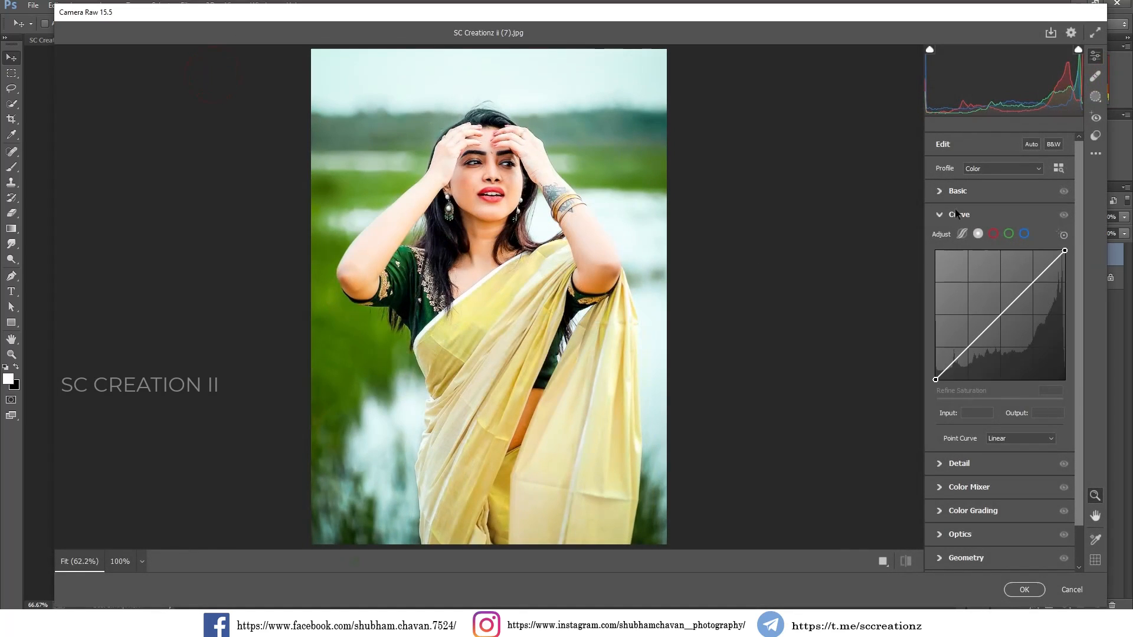
{"action": "left_click", "coordinate": [1003, 315]}
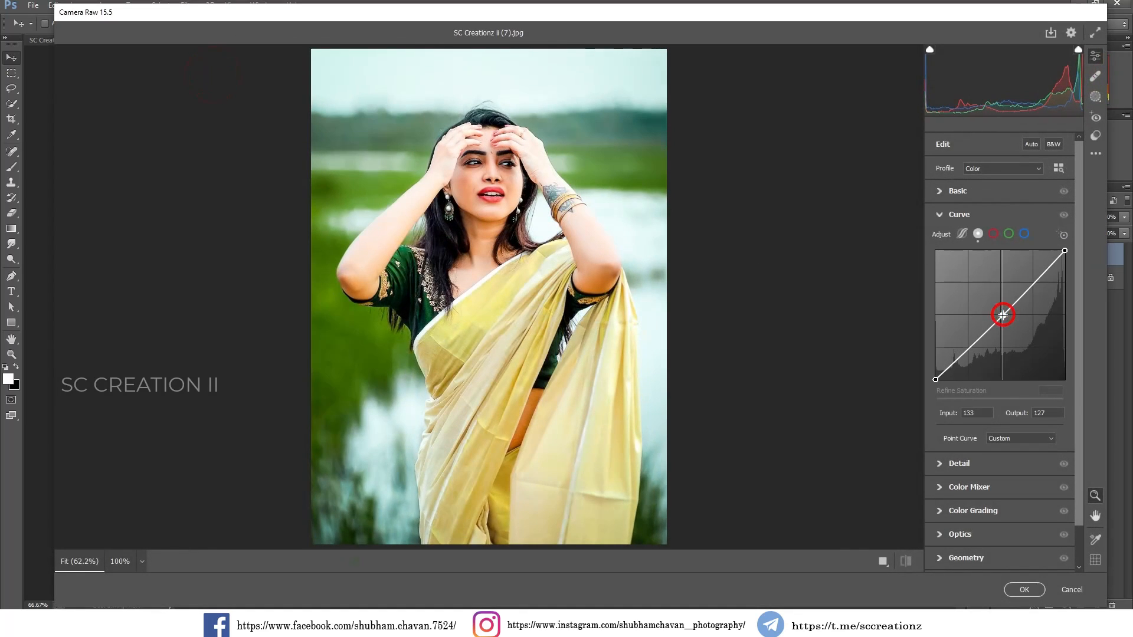
Set Highlights to -5 and raise Shadows to about +16 in the basic tone settings, and apply the filter
{"action": "left_click", "coordinate": [939, 190]}
{"action": "left_click", "coordinate": [994, 319]}
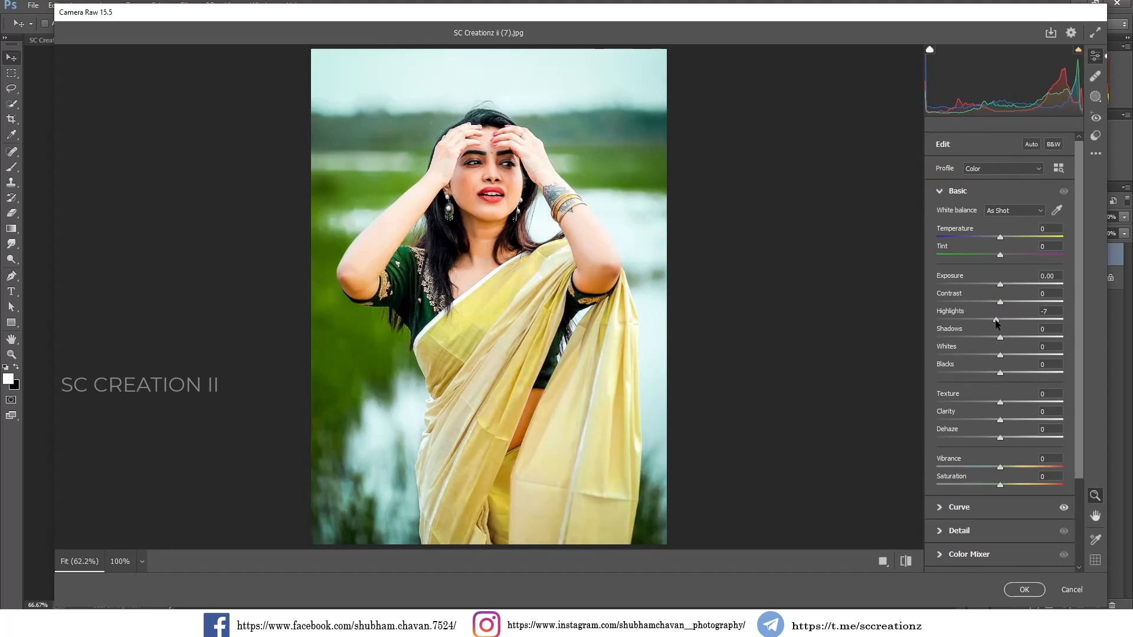
{"action": "left_click", "coordinate": [1004, 337]}
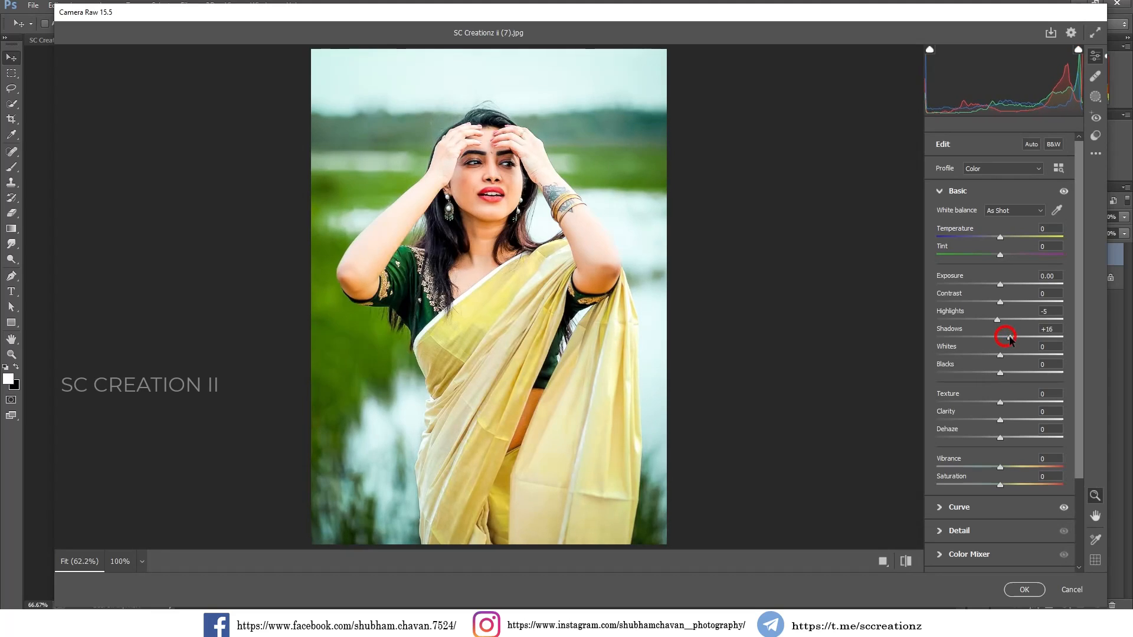
{"action": "key", "text": "Return"}
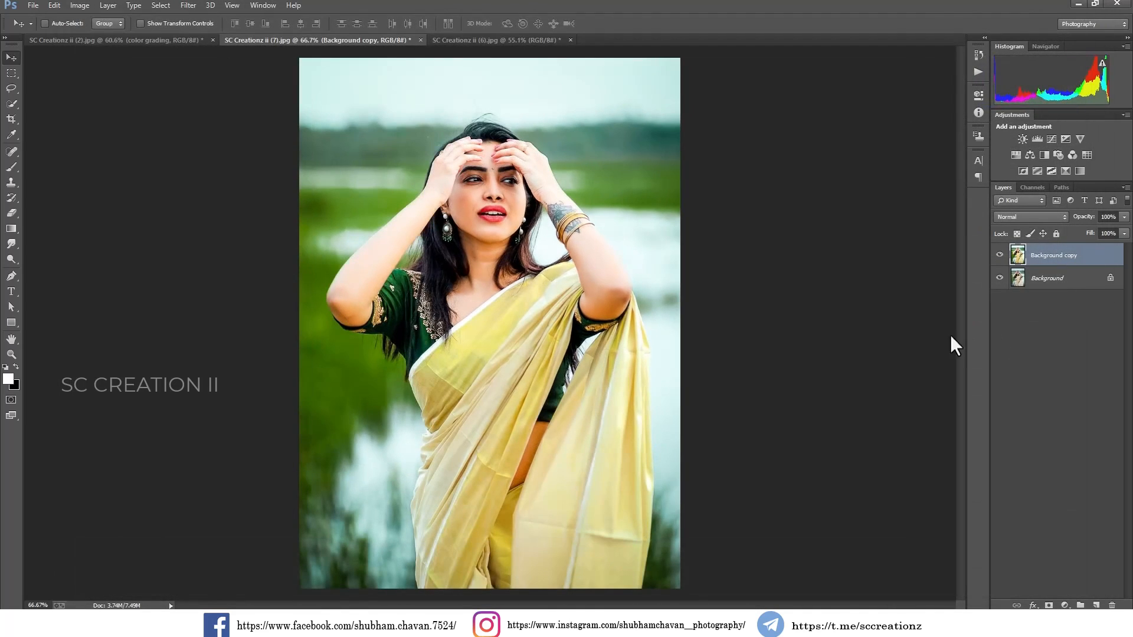
Compare the refined grade with the original photo at different zoom levels, leaving the Background copy visible
{"action": "left_click", "coordinate": [1000, 256]}
{"action": "left_click", "coordinate": [1000, 257]}
{"action": "left_click", "coordinate": [1000, 257]}
{"action": "left_click", "coordinate": [1001, 257]}
{"action": "scroll", "coordinate": [434, 176], "scroll_direction": "down", "scroll_amount": 3}
{"action": "scroll", "coordinate": [438, 178], "scroll_direction": "up", "scroll_amount": 2}
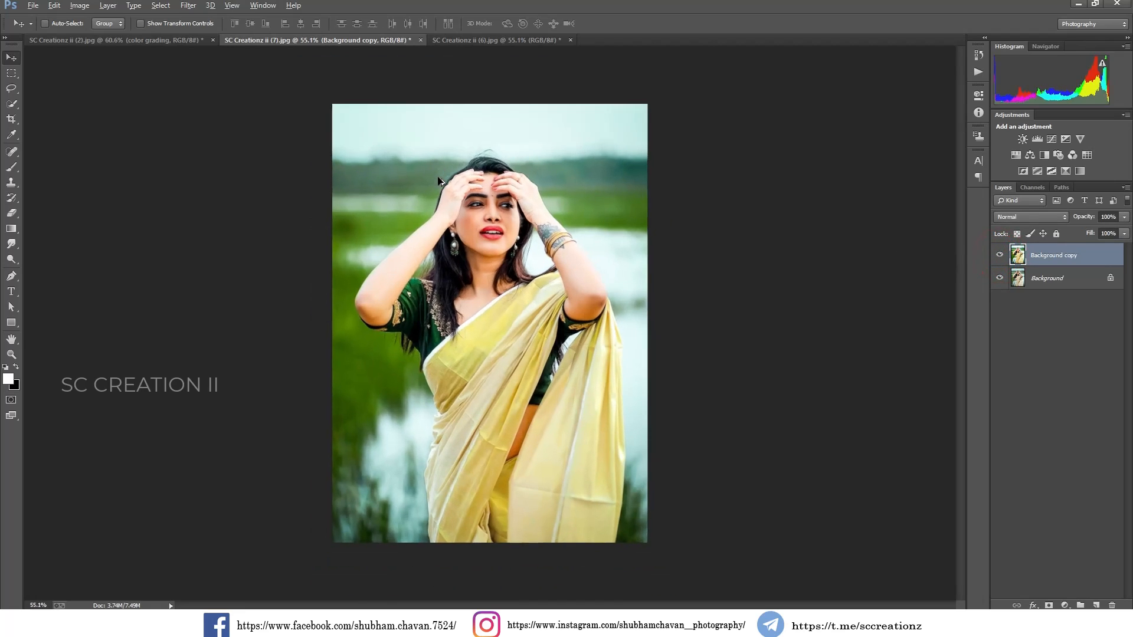
{"action": "left_click", "coordinate": [1002, 256]}
{"action": "left_click", "coordinate": [1002, 256]}
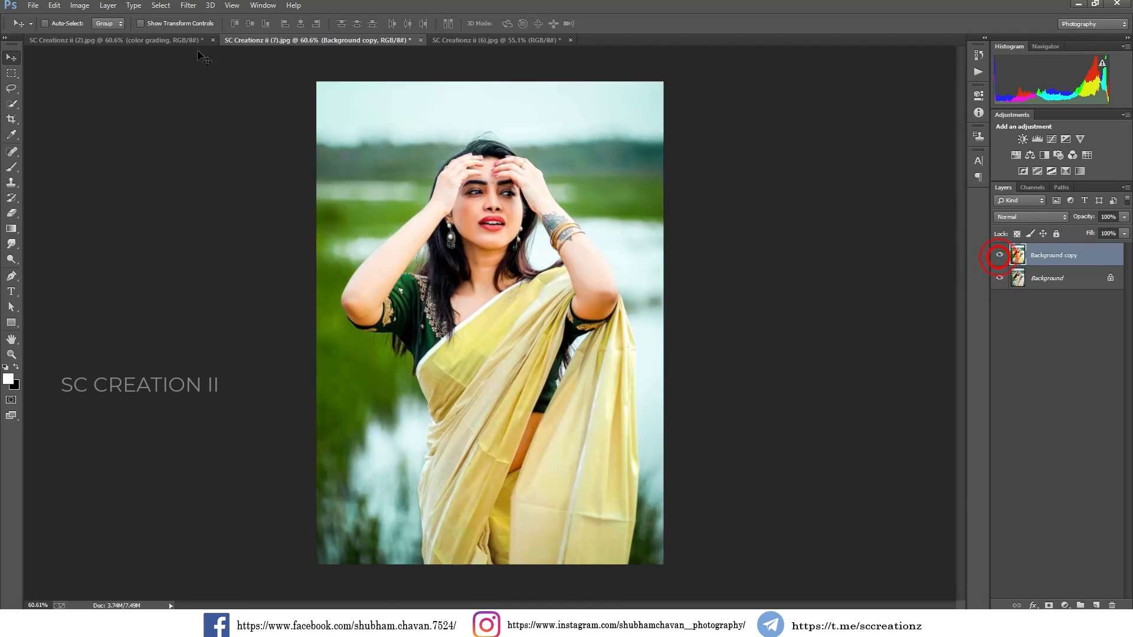
Duplicate the Background layer in SC Creationz ii (6).jpg
{"action": "left_click", "coordinate": [469, 41]}
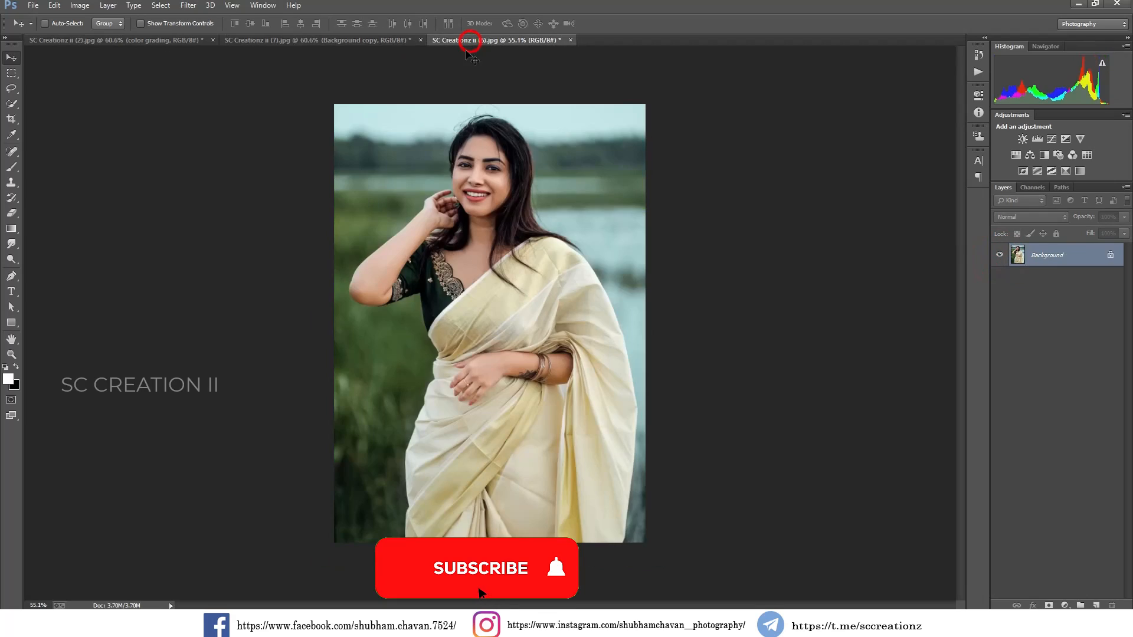
{"action": "right_click", "coordinate": [1113, 259]}
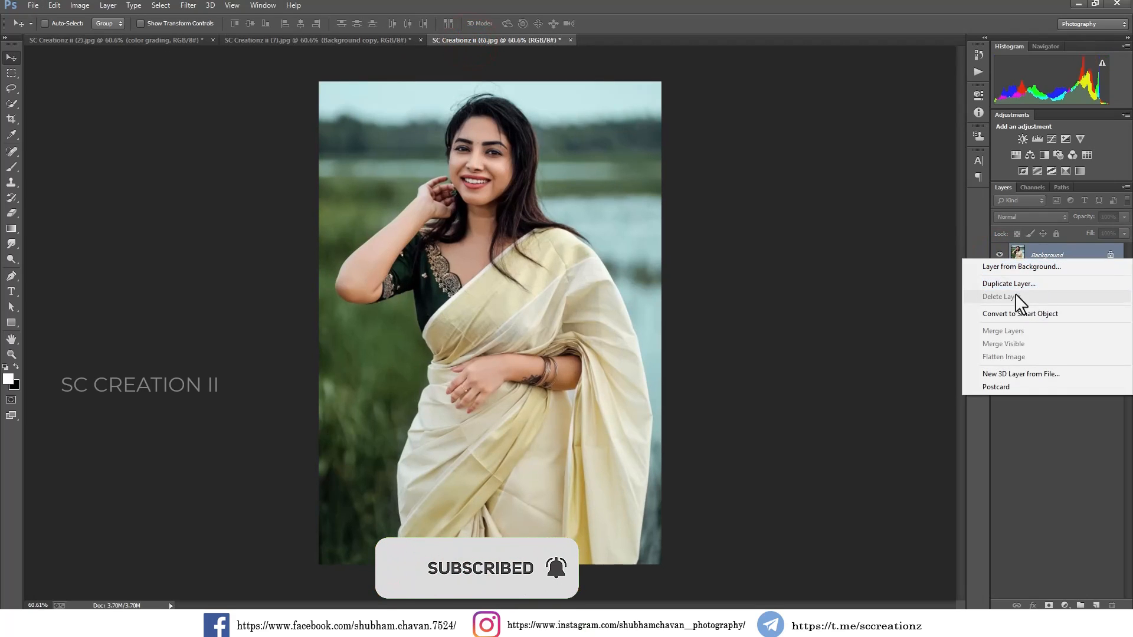
{"action": "left_click", "coordinate": [1012, 289]}
{"action": "left_click", "coordinate": [760, 255]}
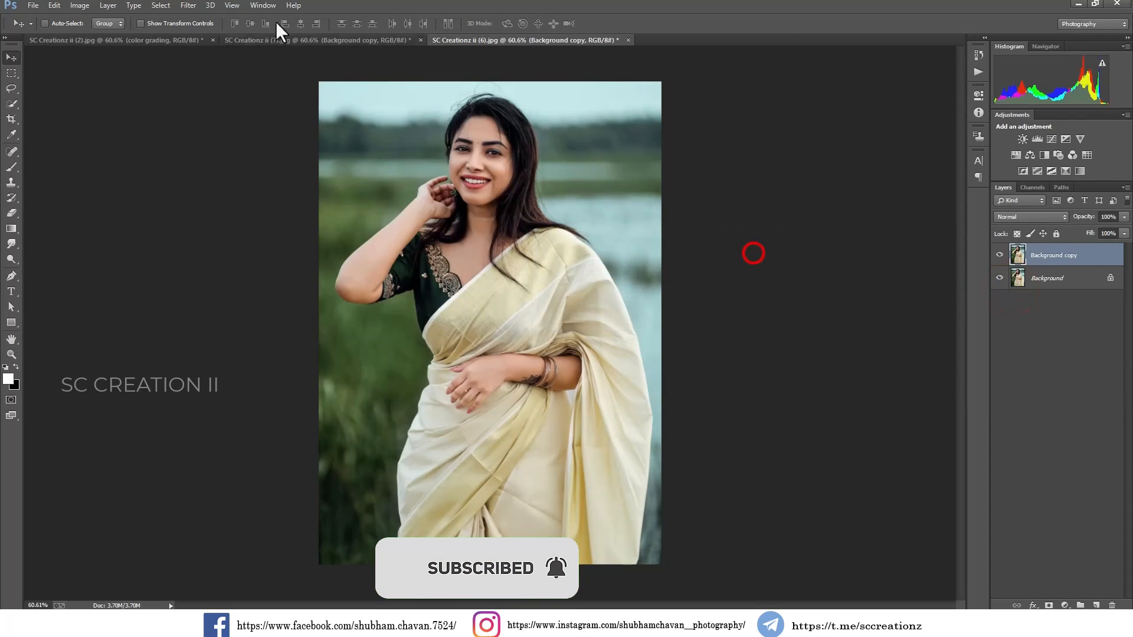
Open the Camera Raw filter on the Background copy and load the settings file season green.xmp from the Desktop
{"action": "left_click", "coordinate": [189, 6]}
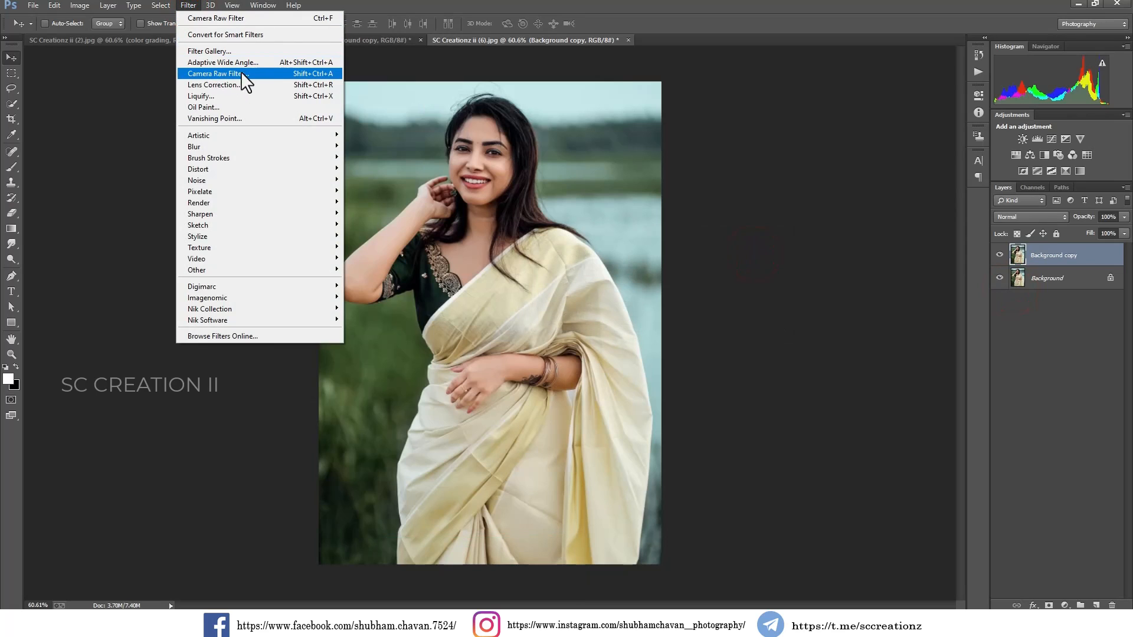
{"action": "left_click", "coordinate": [256, 72]}
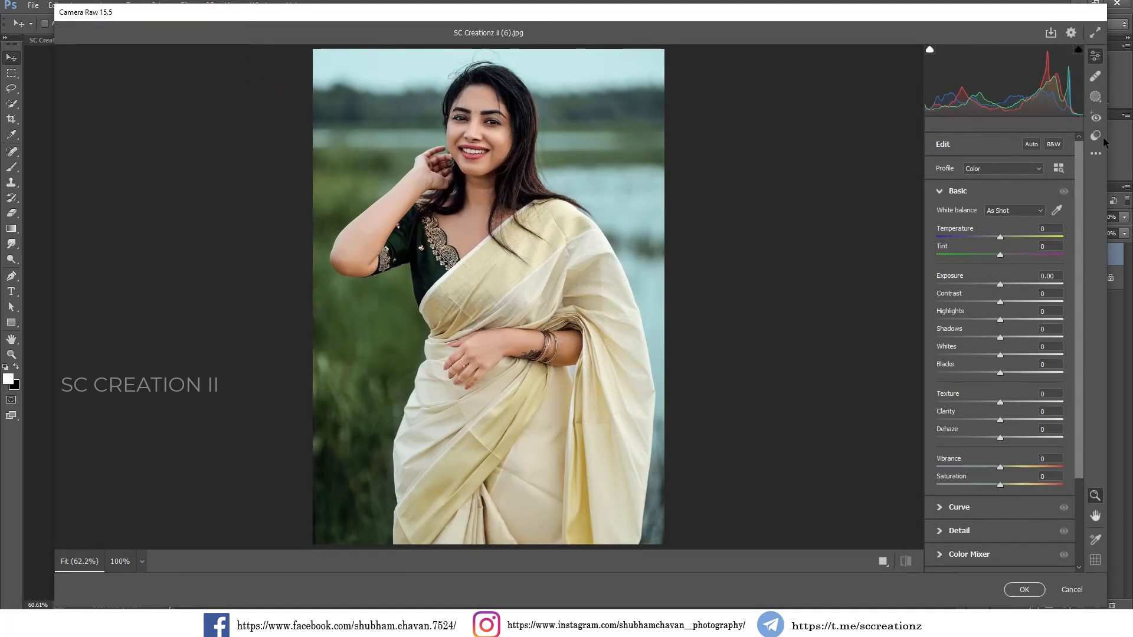
{"action": "left_click", "coordinate": [1096, 153]}
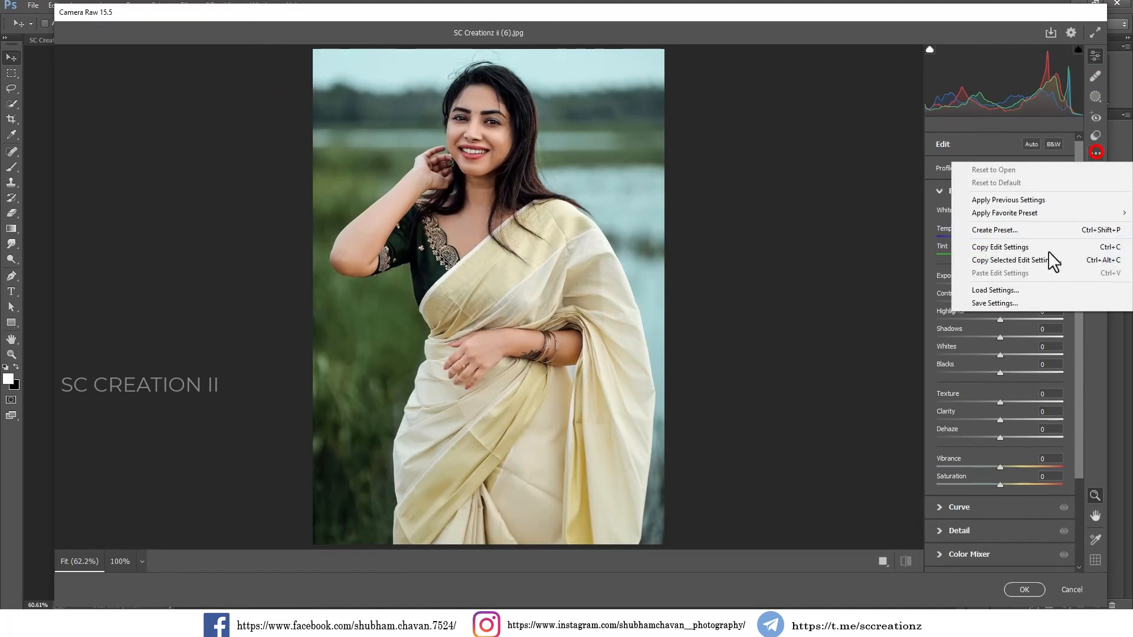
{"action": "left_click", "coordinate": [994, 290]}
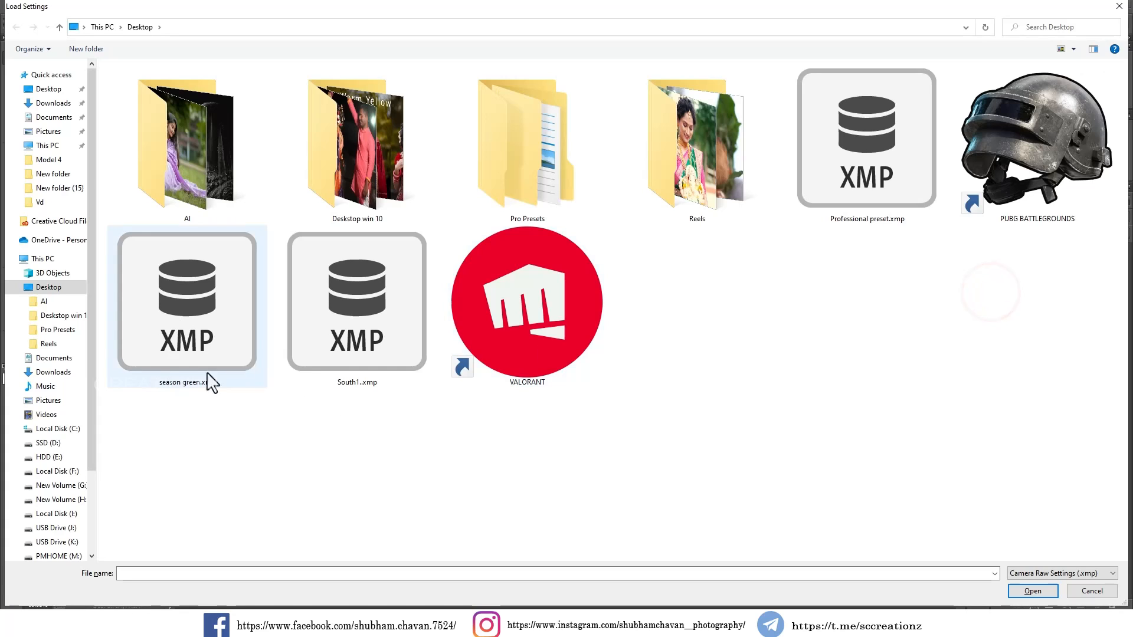
{"action": "left_click", "coordinate": [158, 342]}
{"action": "left_click", "coordinate": [1027, 591]}
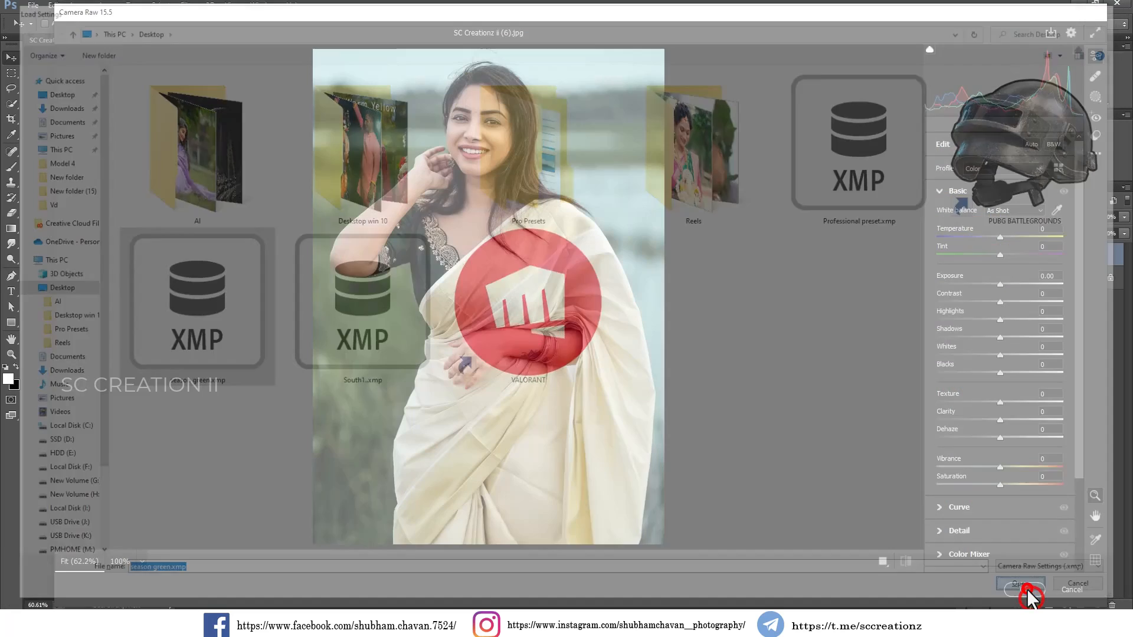
Check the face up close, set Clarity to +6 and Highlights to about +17, and apply the Camera Raw filter
{"action": "left_click", "coordinate": [469, 121]}
{"action": "left_click", "coordinate": [528, 182]}
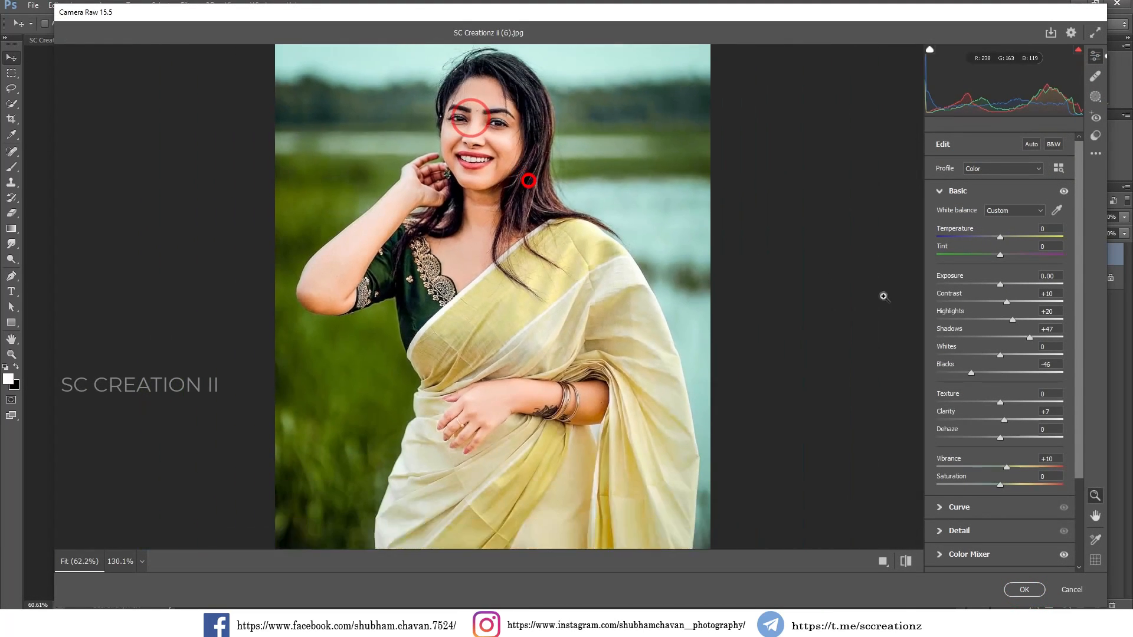
{"action": "left_click_drag", "start_coordinate": [1008, 419], "coordinate": [1012, 420]}
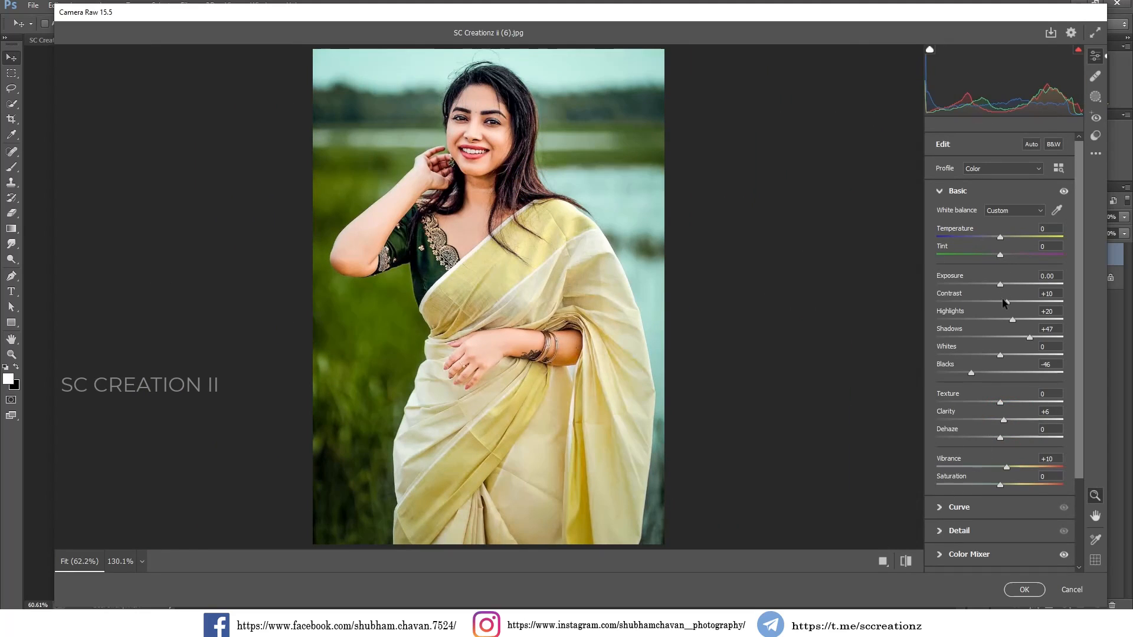
{"action": "left_click_drag", "start_coordinate": [1004, 321], "coordinate": [1013, 320]}
{"action": "left_click", "coordinate": [1025, 589]}
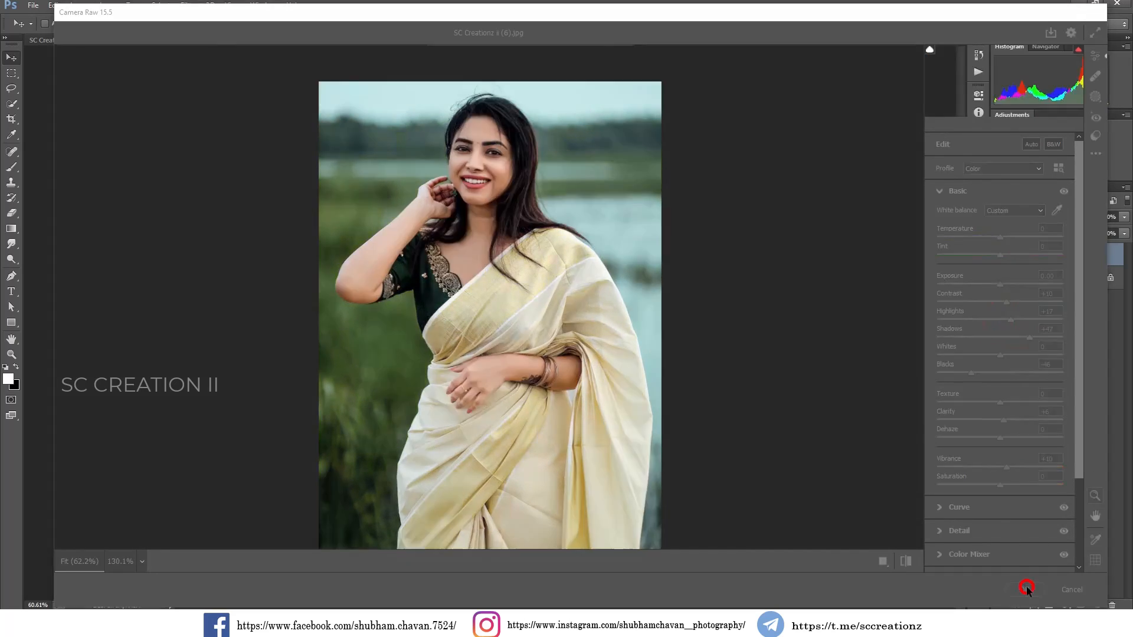
Toggle the Background copy's visibility in SC Creationz ii (6).jpg to judge the loaded preset, leaving it visible
{"action": "left_click", "coordinate": [1000, 255]}
{"action": "left_click", "coordinate": [999, 255]}
{"action": "left_click", "coordinate": [1000, 255]}
{"action": "left_click", "coordinate": [1000, 255]}
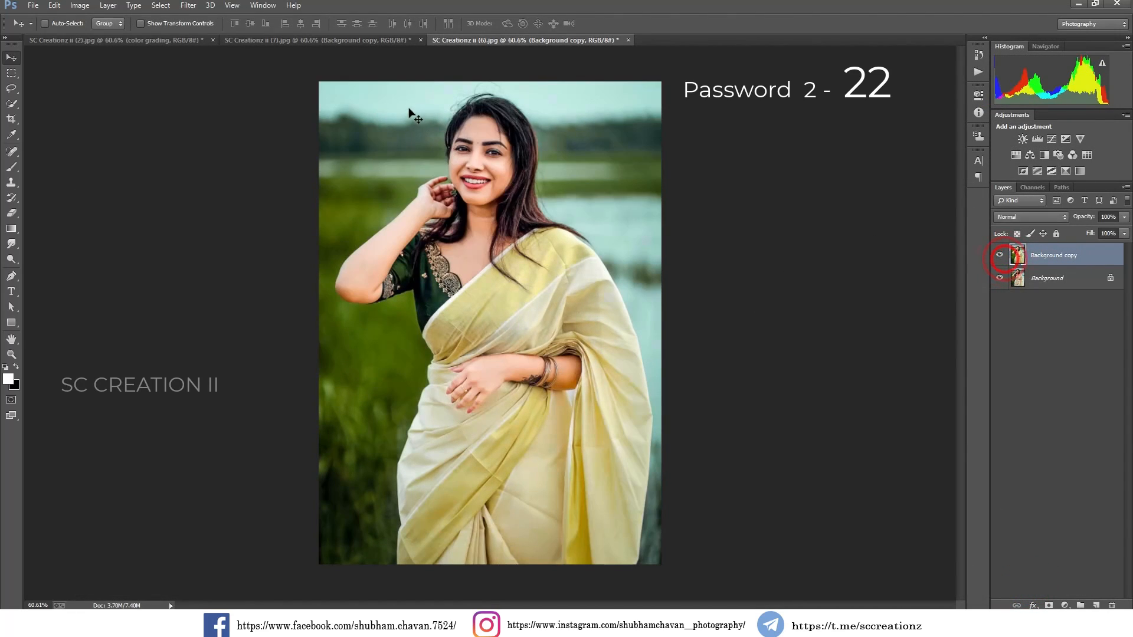
Review the before and after of SC Creationz ii (7).jpg and SC Creationz ii (2).jpg by toggling their graded layers
{"action": "left_click", "coordinate": [317, 40]}
{"action": "left_click", "coordinate": [1000, 254]}
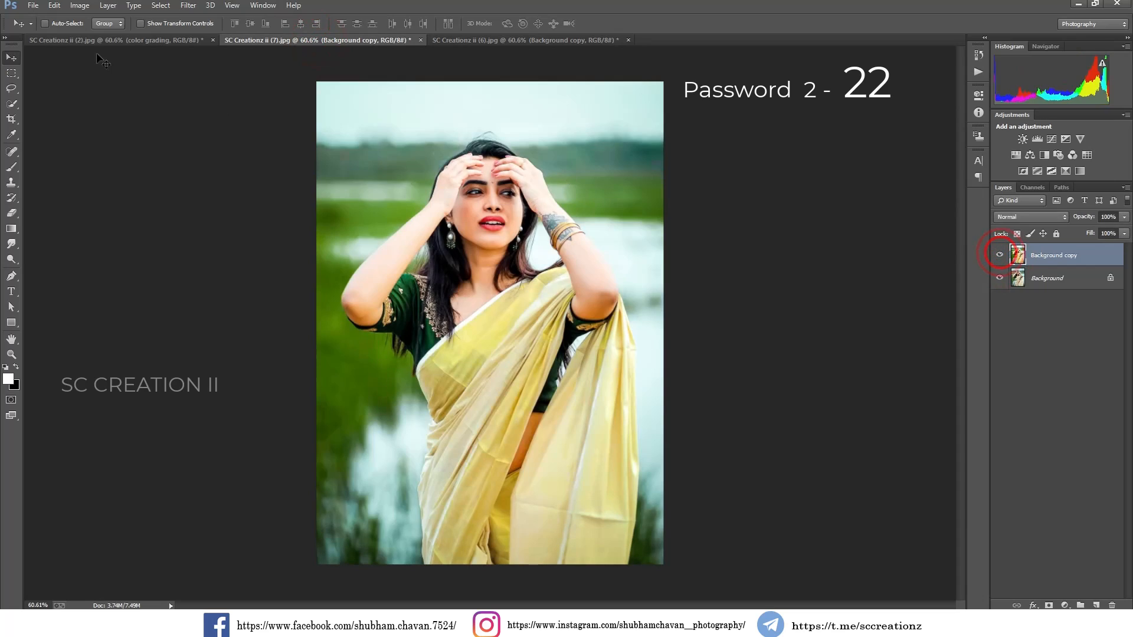
{"action": "left_click", "coordinate": [116, 41]}
{"action": "left_click", "coordinate": [1000, 256]}
{"action": "left_click", "coordinate": [999, 256]}
Stamp the signature watermark with the Brush tool at size 125 on the background beside the waist in SC Creationz ii (2).jpg
{"action": "left_click", "coordinate": [11, 167]}
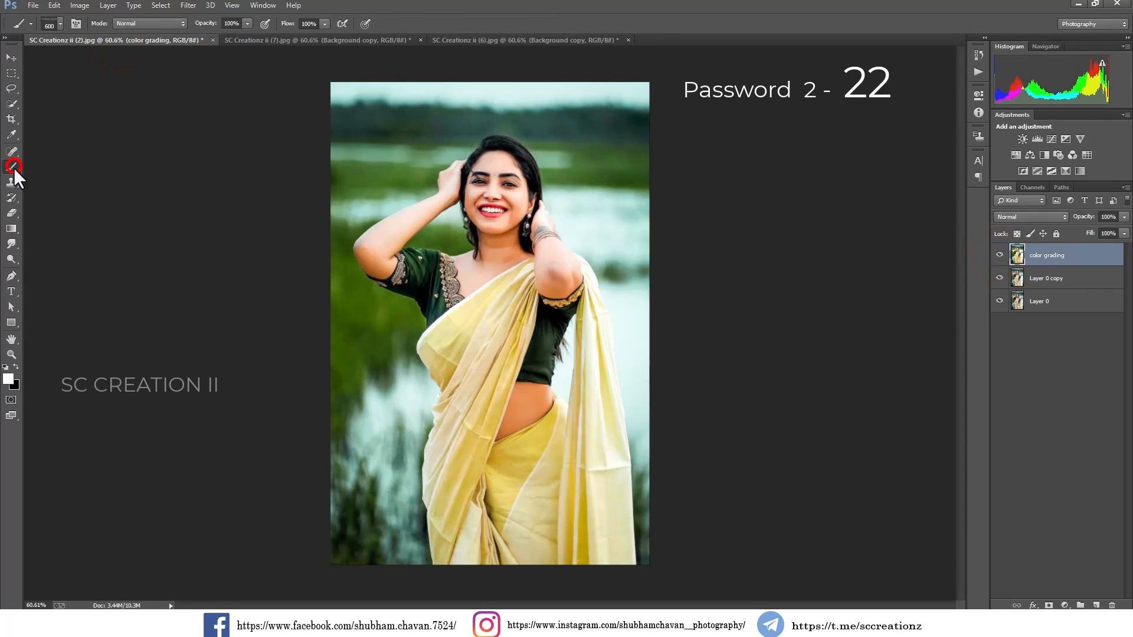
{"action": "key", "text": "bracketleft"}
{"action": "key", "text": "bracketleft"}
{"action": "key", "text": "bracketleft"}
{"action": "key", "text": "bracketleft"}
{"action": "key", "text": "bracketleft"}
{"action": "key", "text": "bracketleft"}
{"action": "key", "text": "bracketleft"}
{"action": "key", "text": "bracketleft"}
{"action": "key", "text": "bracketleft"}
{"action": "key", "text": "bracketright"}
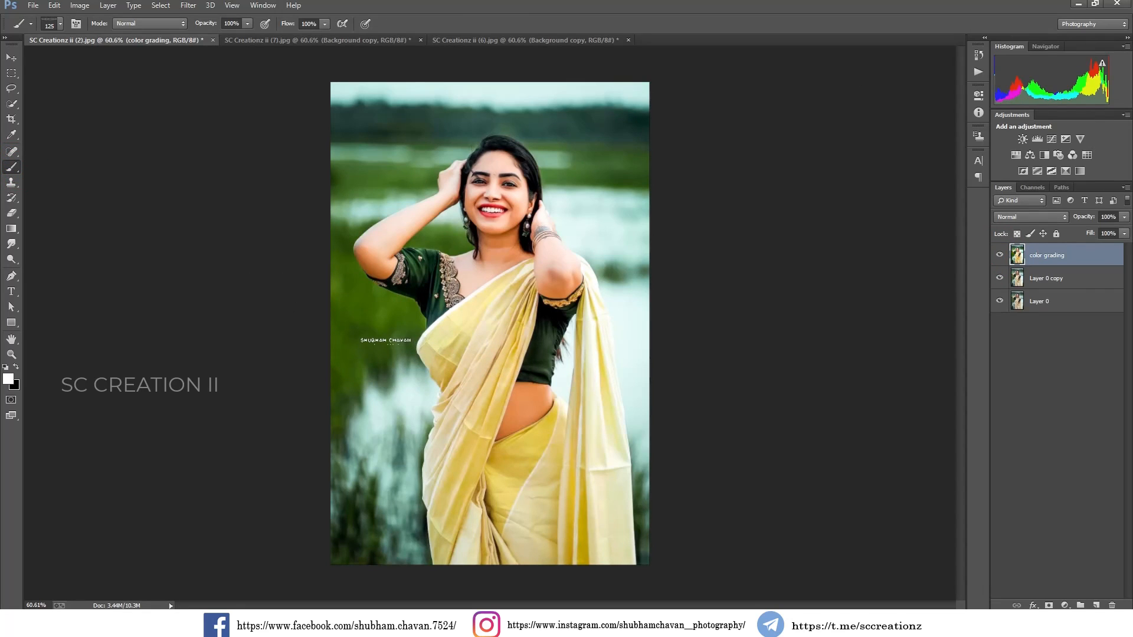
Stamp the signature watermark on the grassy background beside the woman in SC Creationz ii (7).jpg and SC Creationz ii (6).jpg
{"action": "left_click", "coordinate": [260, 41]}
{"action": "left_click", "coordinate": [357, 378]}
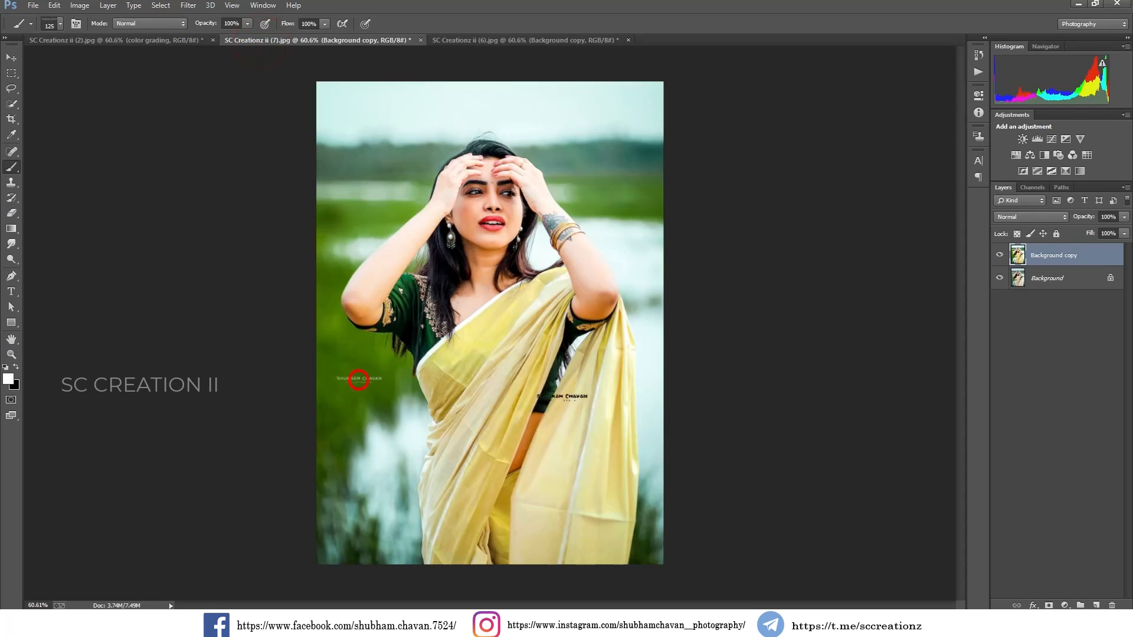
{"action": "left_click", "coordinate": [467, 41]}
{"action": "left_click", "coordinate": [373, 353]}
{"action": "left_click", "coordinate": [11, 57]}
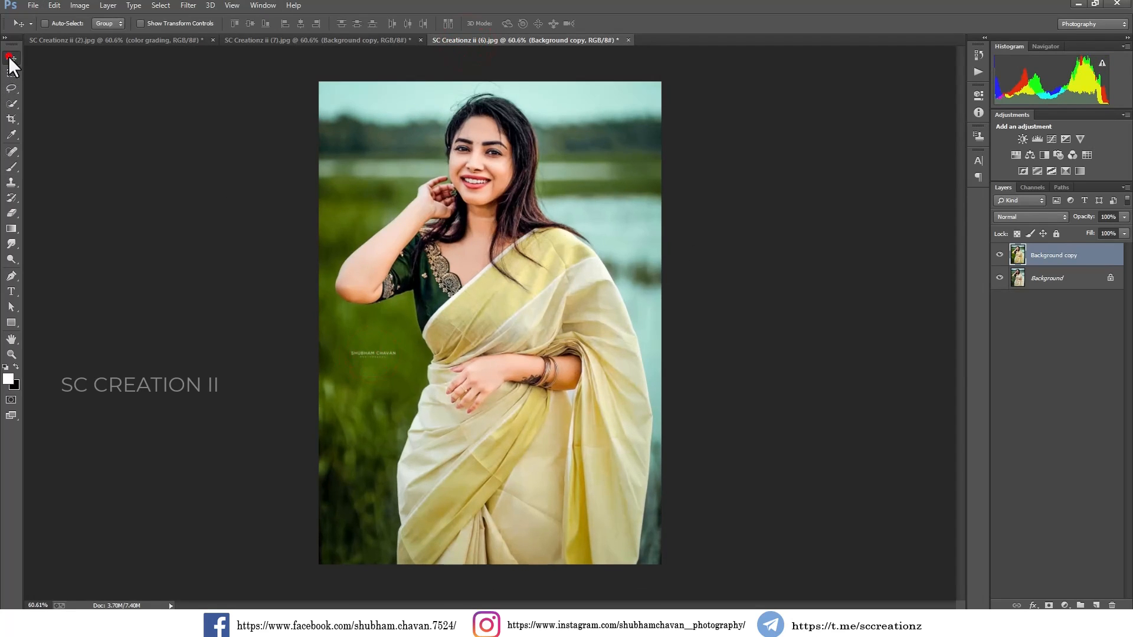
Dodge the woman's waist, neckline and left-hand elbow in SC Creationz ii (2).jpg with a 184 px brush, Midtones range and 8% exposure
{"action": "left_click", "coordinate": [310, 40]}
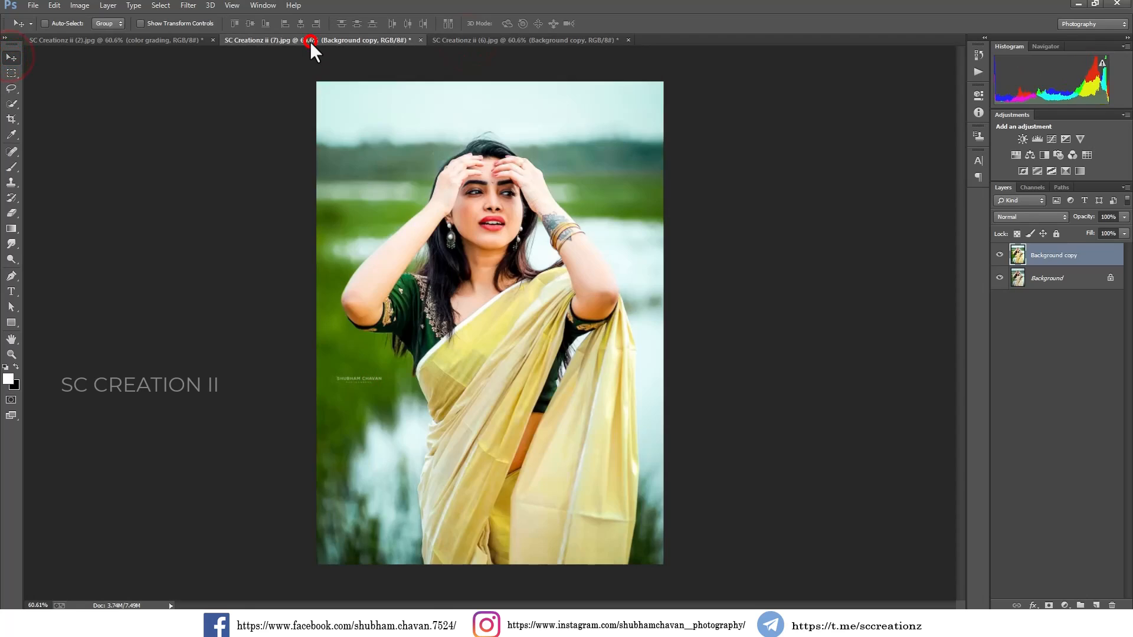
{"action": "left_click", "coordinate": [161, 41]}
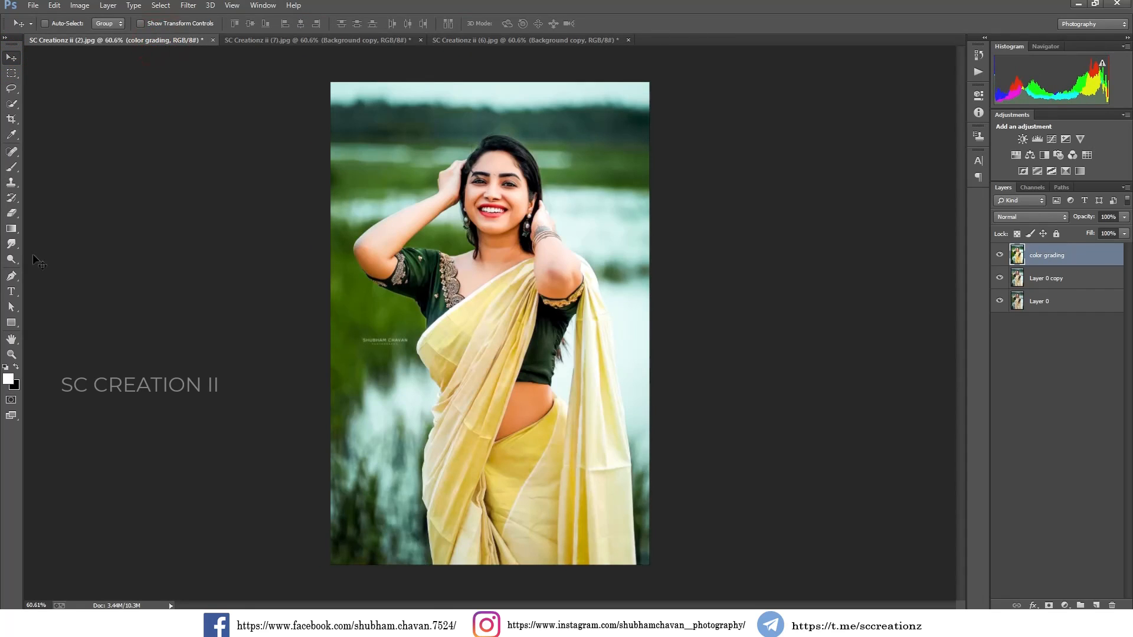
{"action": "left_click", "coordinate": [17, 261]}
{"action": "left_click", "coordinate": [53, 259]}
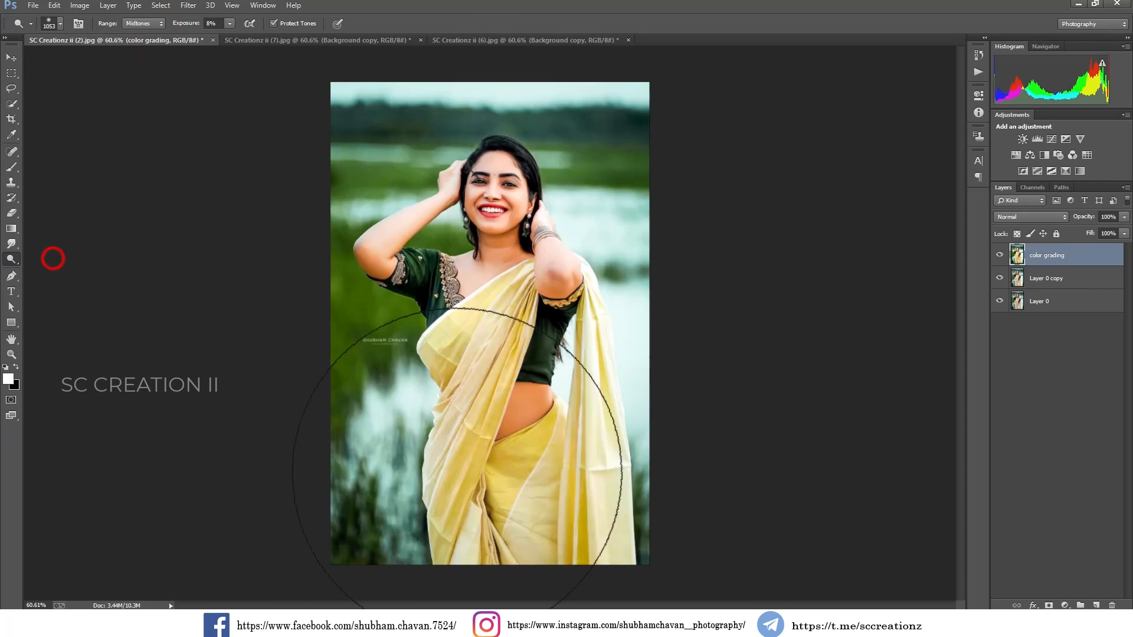
{"action": "scroll", "coordinate": [497, 418], "scroll_direction": "up", "scroll_amount": 4}
{"action": "right_click", "coordinate": [537, 411]}
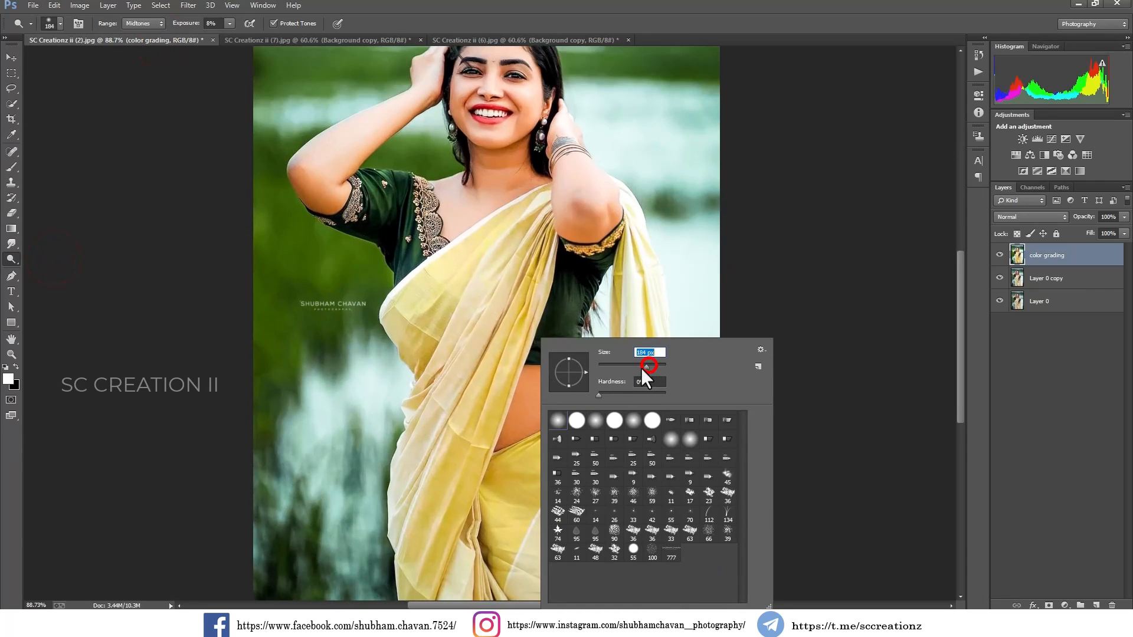
{"action": "left_click", "coordinate": [536, 392]}
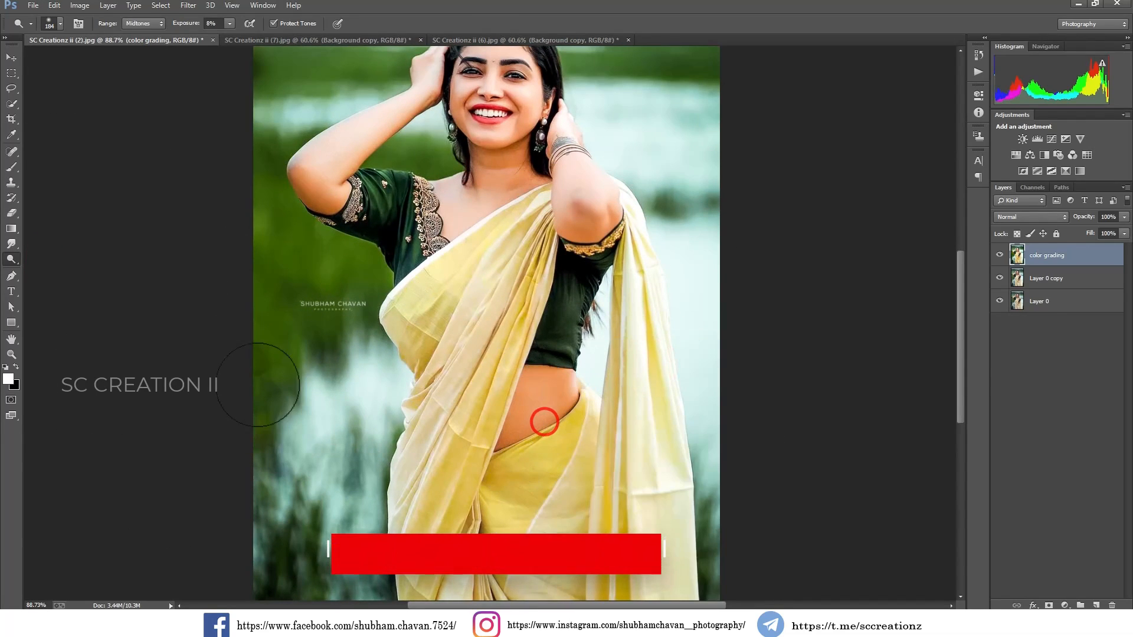
{"action": "scroll", "coordinate": [553, 229], "scroll_direction": "up", "scroll_amount": 2}
{"action": "left_click", "coordinate": [519, 237]}
{"action": "left_click", "coordinate": [331, 251]}
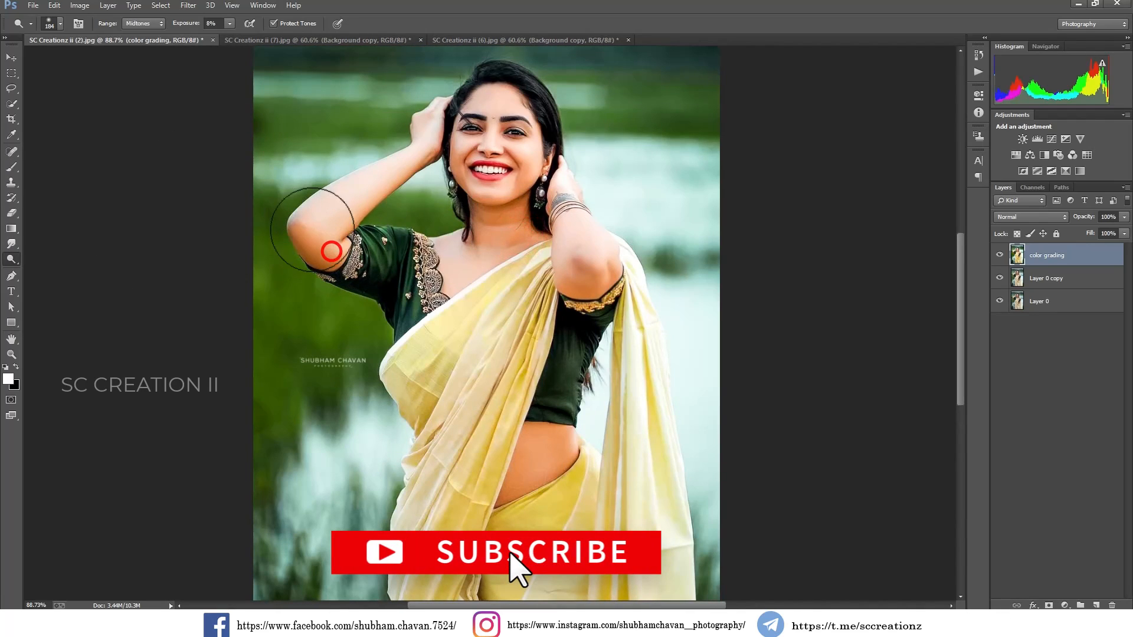
Smooth the skin of the neck and the right-hand elbow with the Mixer Brush tool at 107 px and 0% hardness
{"action": "right_click", "coordinate": [9, 171]}
{"action": "left_click", "coordinate": [49, 199]}
{"action": "scroll", "coordinate": [516, 470], "scroll_direction": "up", "scroll_amount": 2}
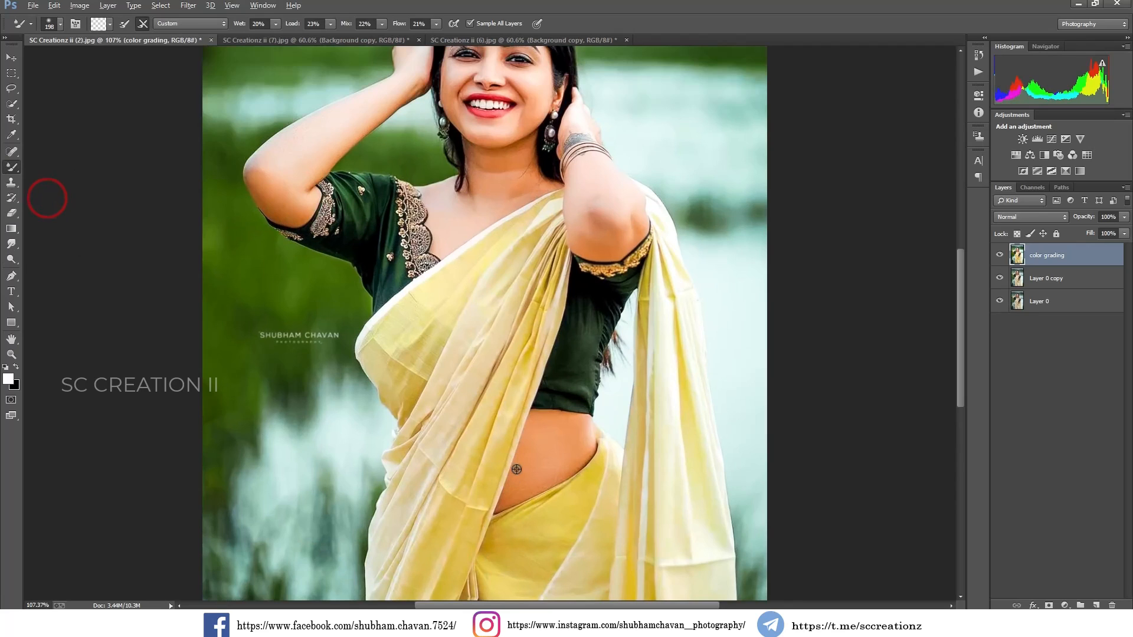
{"action": "scroll", "coordinate": [479, 210], "scroll_direction": "up", "scroll_amount": 1}
{"action": "scroll", "coordinate": [480, 210], "scroll_direction": "up", "scroll_amount": 1}
{"action": "right_click", "coordinate": [501, 212]}
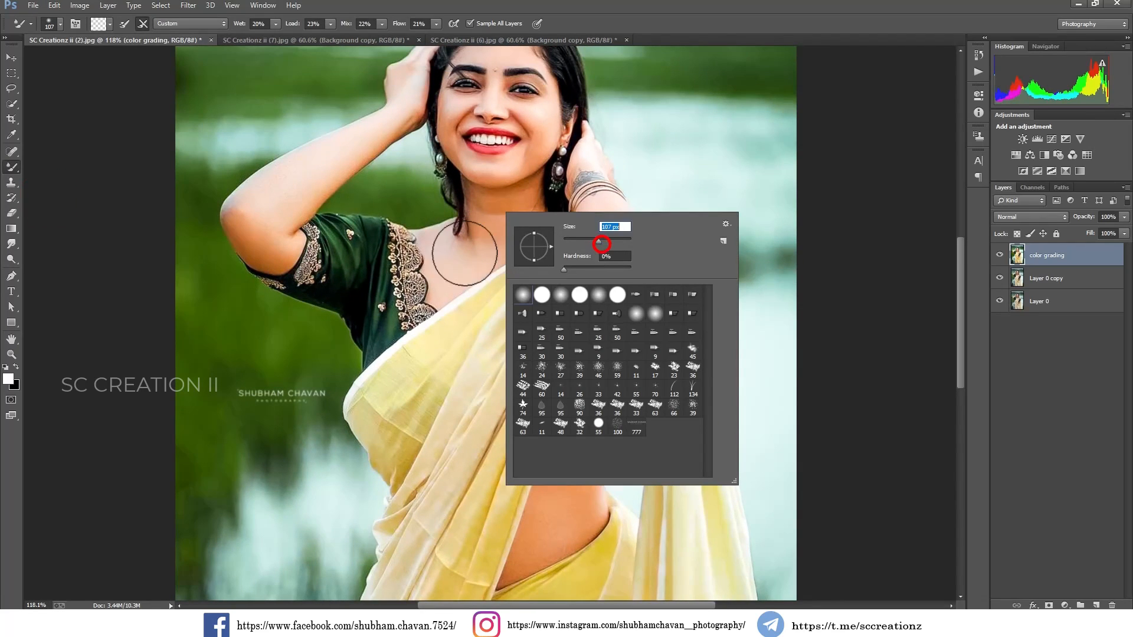
{"action": "left_click", "coordinate": [481, 245]}
{"action": "left_click_drag", "start_coordinate": [503, 213], "coordinate": [491, 241]}
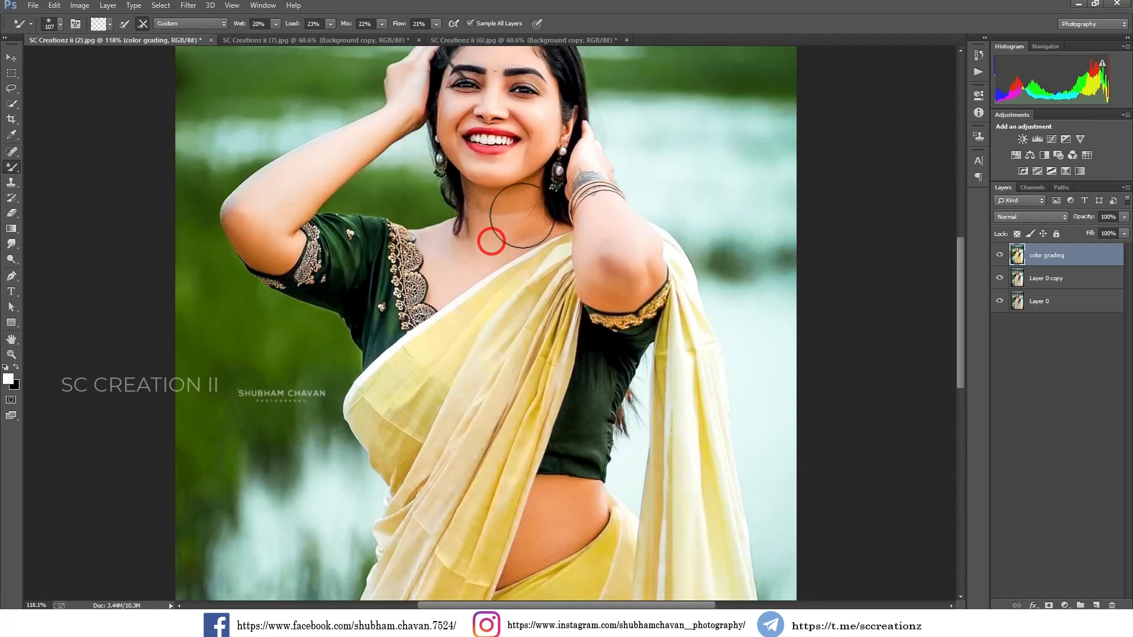
{"action": "mouse_move", "coordinate": [593, 245]}
{"action": "left_mouse_down"}
{"action": "mouse_move", "coordinate": [606, 279]}
{"action": "mouse_move", "coordinate": [635, 284]}
{"action": "mouse_move", "coordinate": [609, 260]}
{"action": "left_mouse_up"}
Smooth the left-hand elbow and forearm with the Mixer Brush reduced to 89 px
{"action": "right_click", "coordinate": [353, 246]}
{"action": "left_click", "coordinate": [427, 258]}
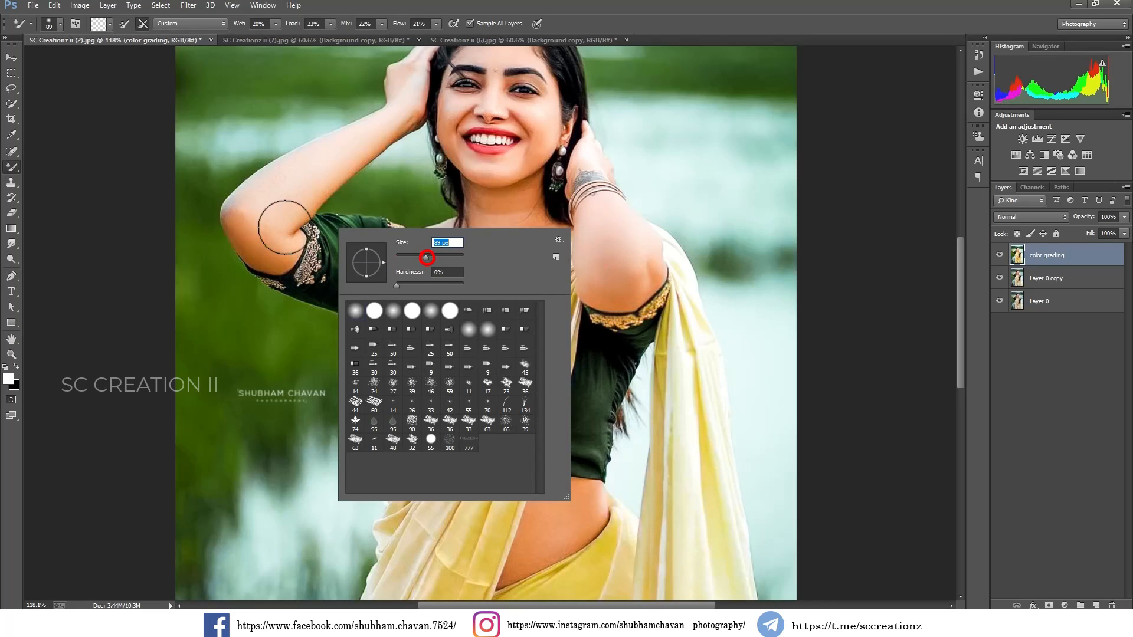
{"action": "left_click", "coordinate": [253, 213]}
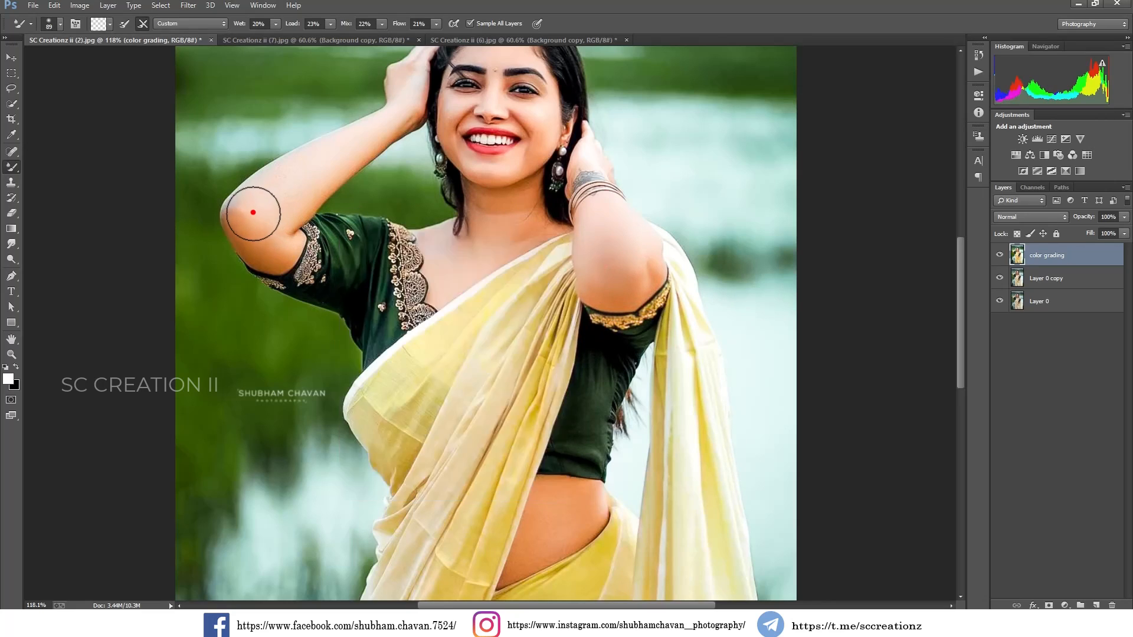
{"action": "mouse_move", "coordinate": [328, 159]}
{"action": "left_mouse_down"}
{"action": "mouse_move", "coordinate": [249, 209]}
{"action": "mouse_move", "coordinate": [323, 164]}
{"action": "mouse_move", "coordinate": [271, 189]}
{"action": "left_mouse_up"}
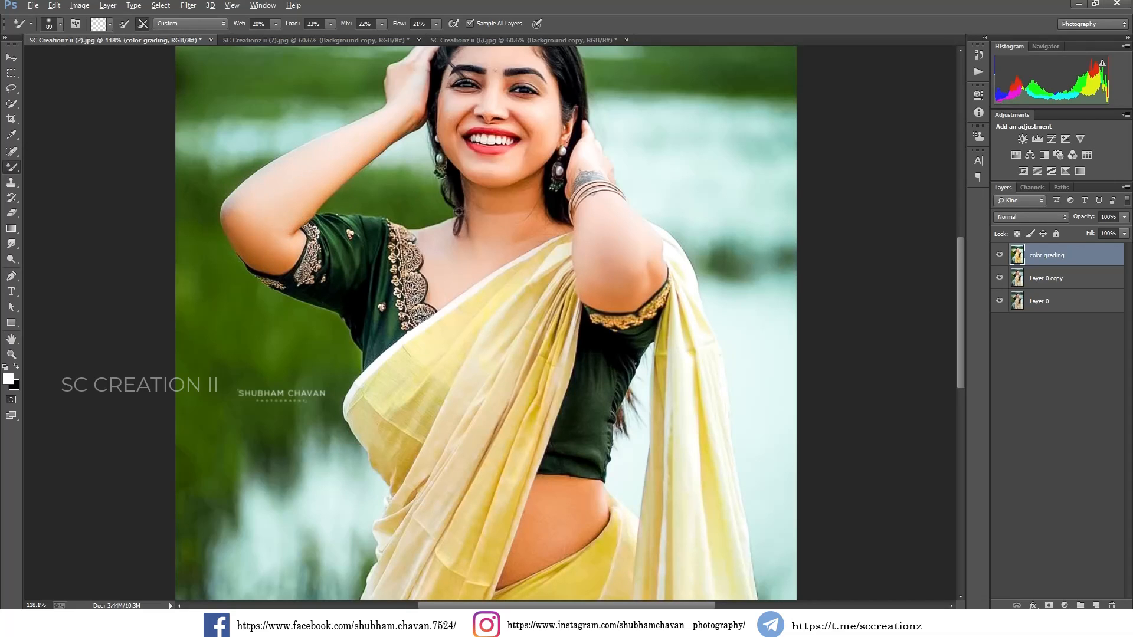
Compare before and after by toggling the color grading layer's visibility, leaving it visible
{"action": "scroll", "coordinate": [501, 231], "scroll_direction": "down", "scroll_amount": 7}
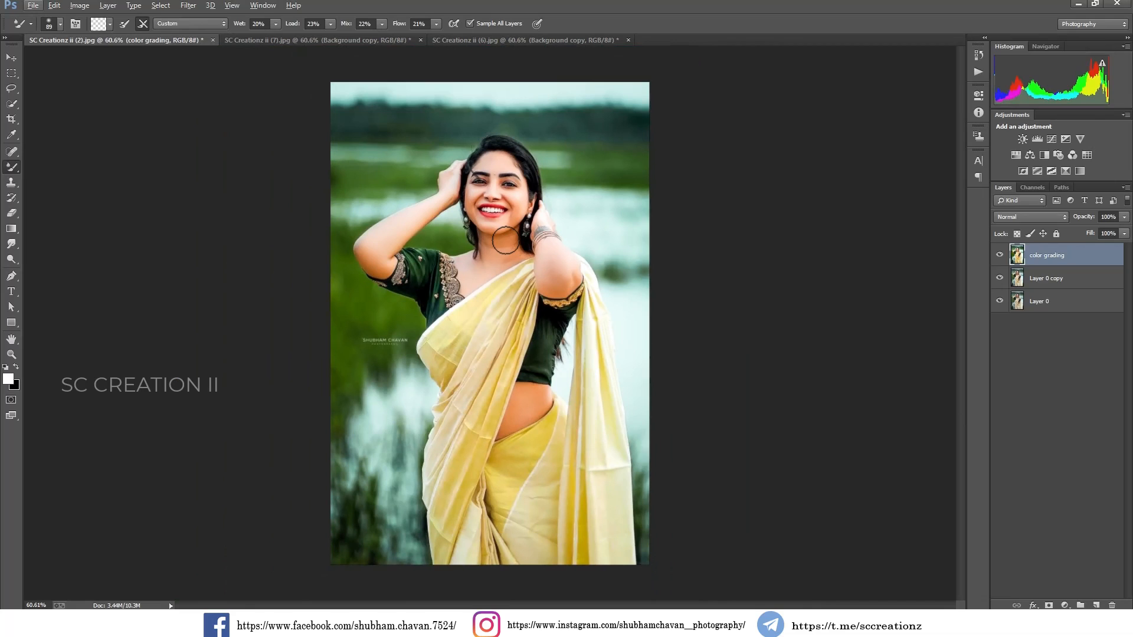
{"action": "left_click", "coordinate": [1001, 255]}
{"action": "left_click", "coordinate": [1002, 256]}
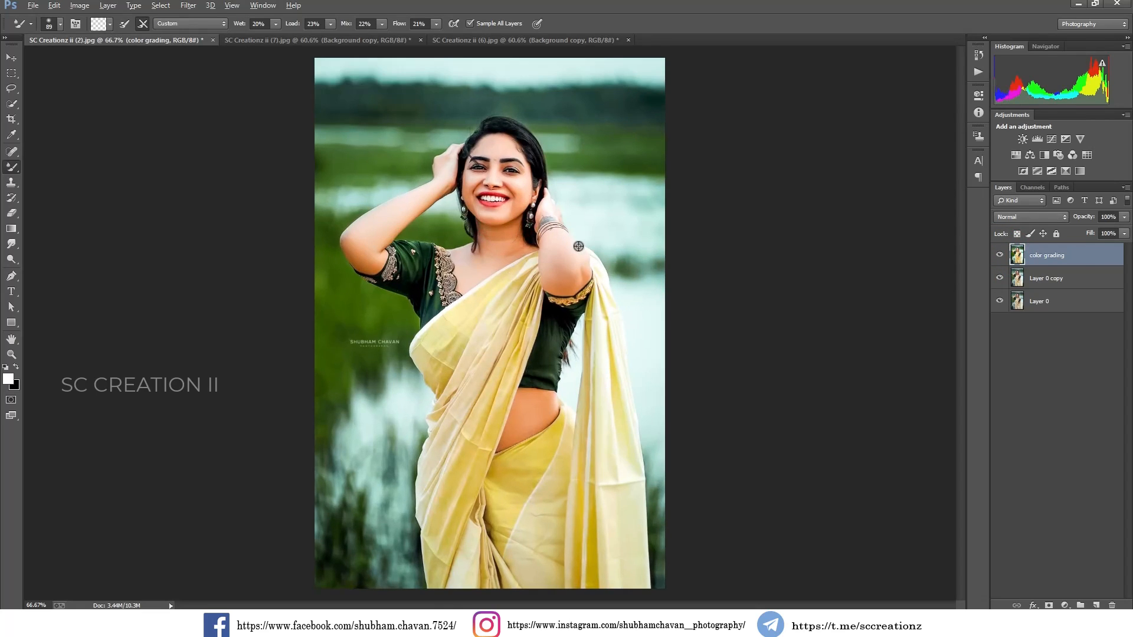
Flatten all layers of SC Creationz ii (2).jpg into one image
{"action": "left_click", "coordinate": [5, 56]}
{"action": "right_click", "coordinate": [1073, 264]}
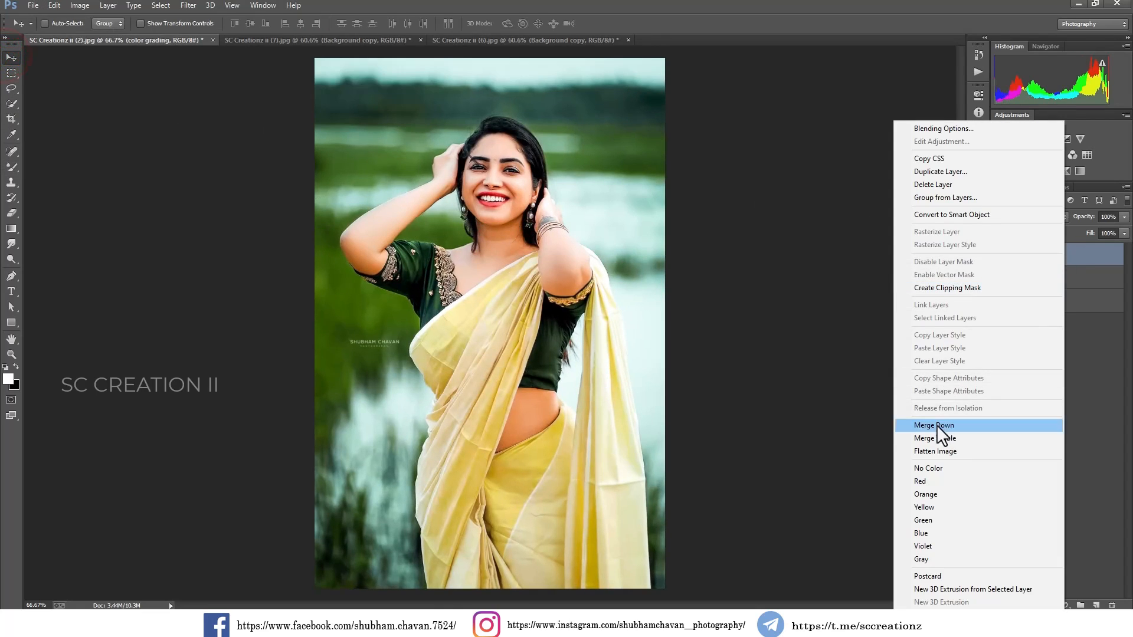
{"action": "left_click", "coordinate": [930, 455]}
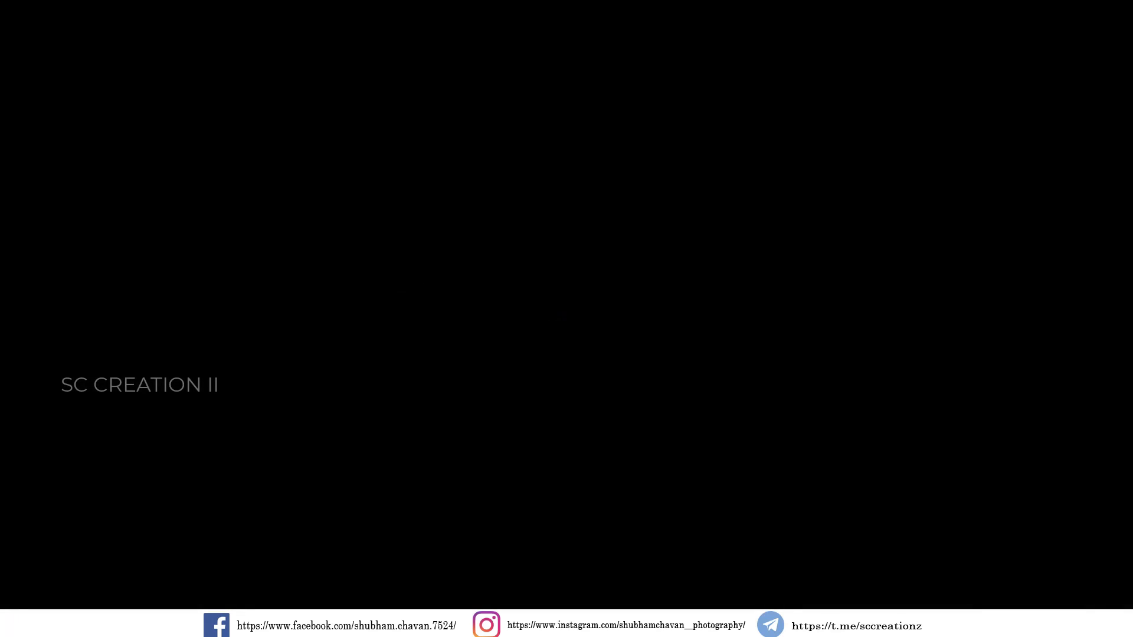